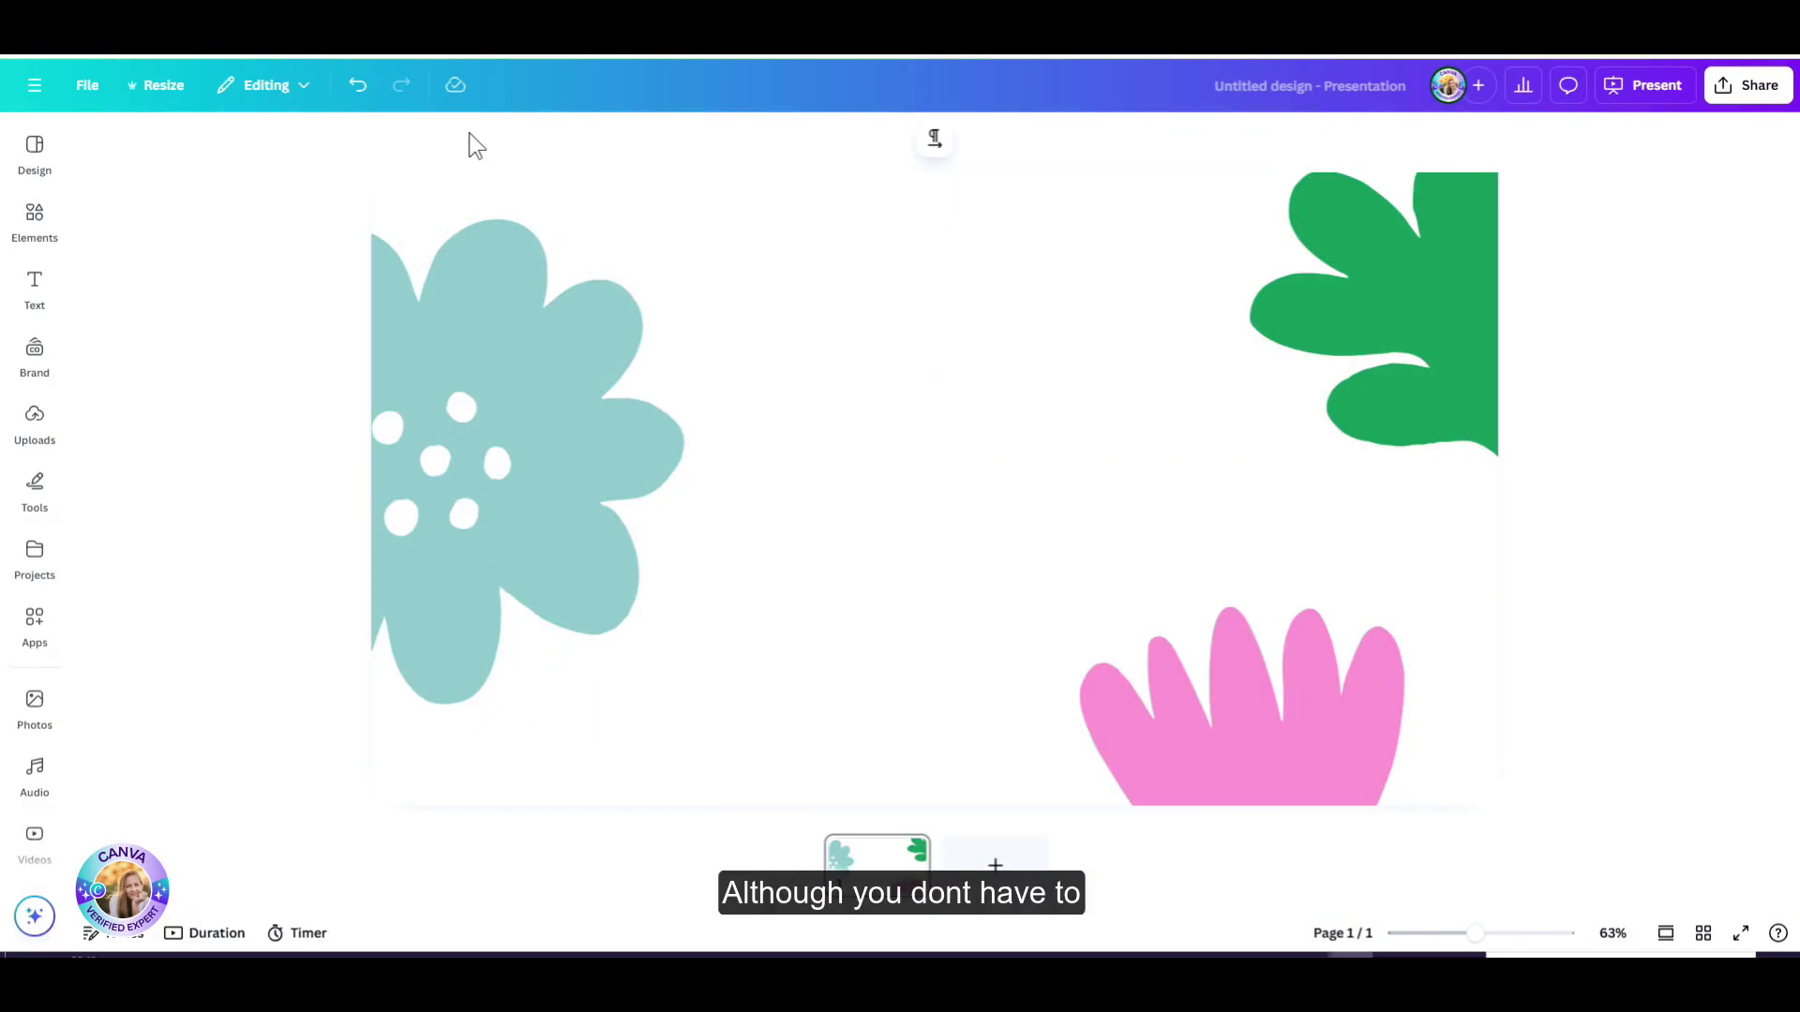
- Show the Spring Class Agenda Presentation template applied to the floral slide
left_click(37, 149)
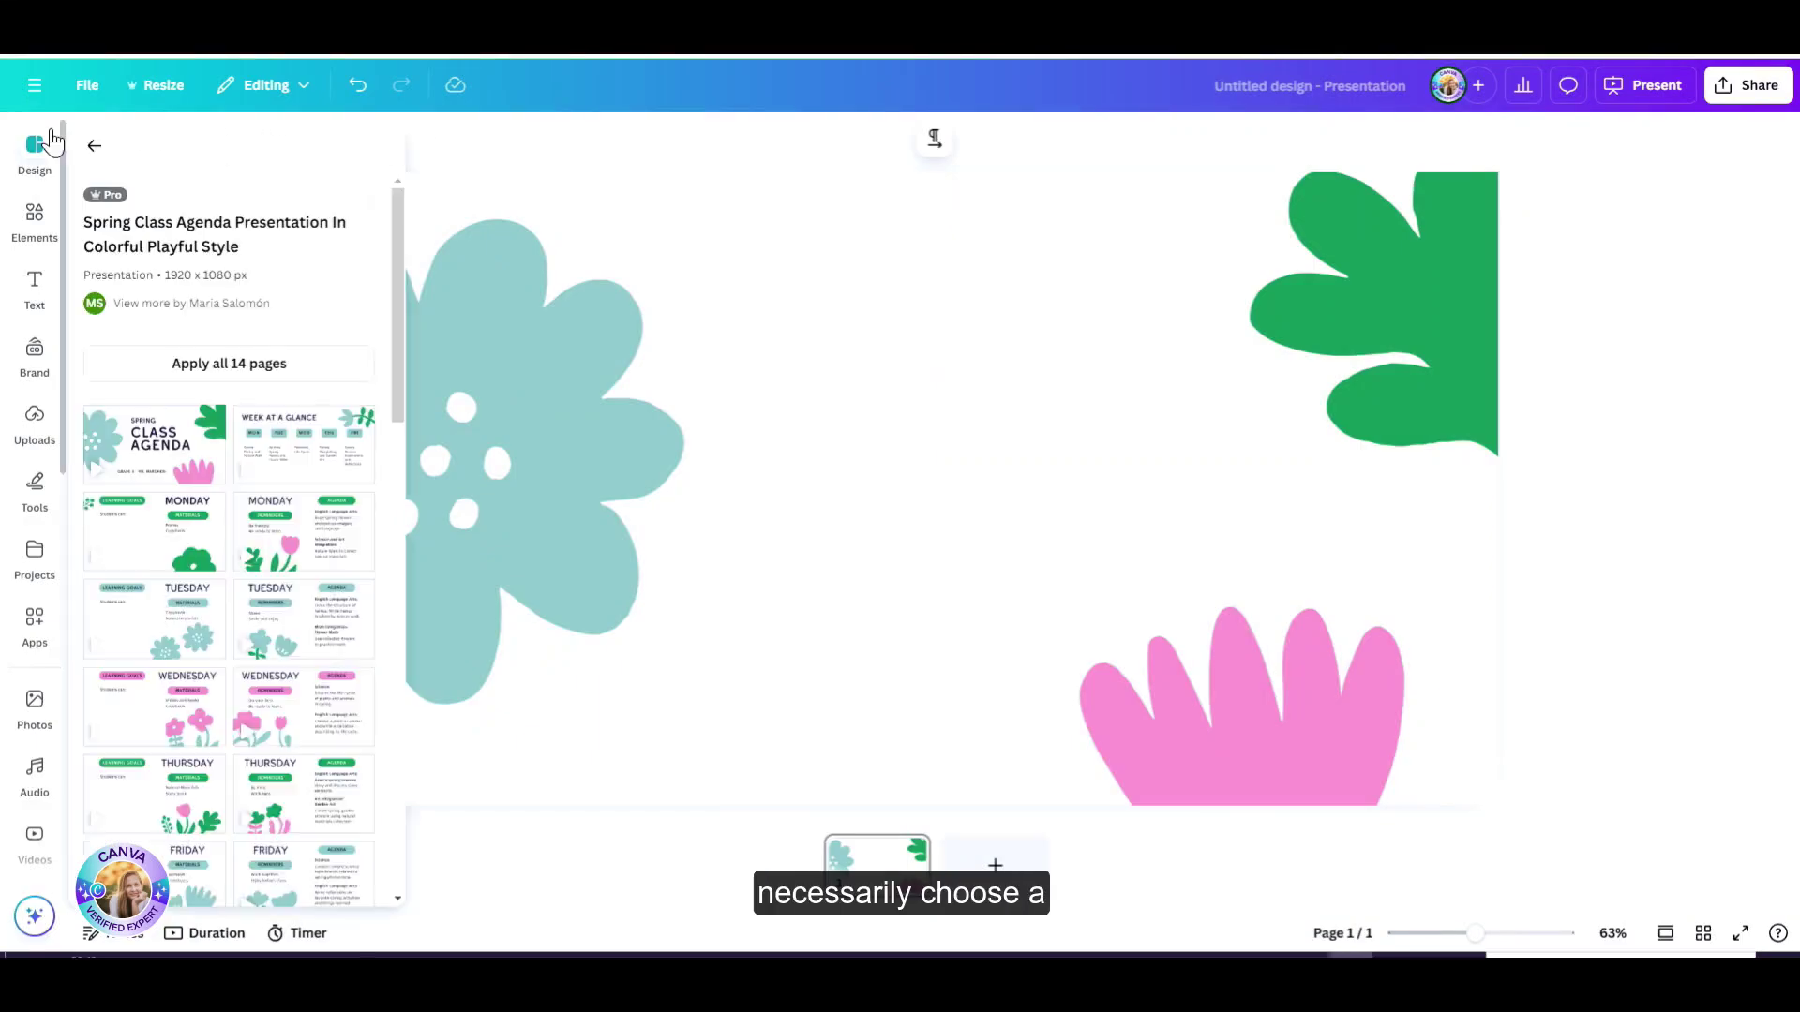
- In Elements, list all Polls & Quizzes, then every Quiz template (yes-or-no, true/false, ranking)
left_click(35, 221)
scroll(148, 403, "down", 8)
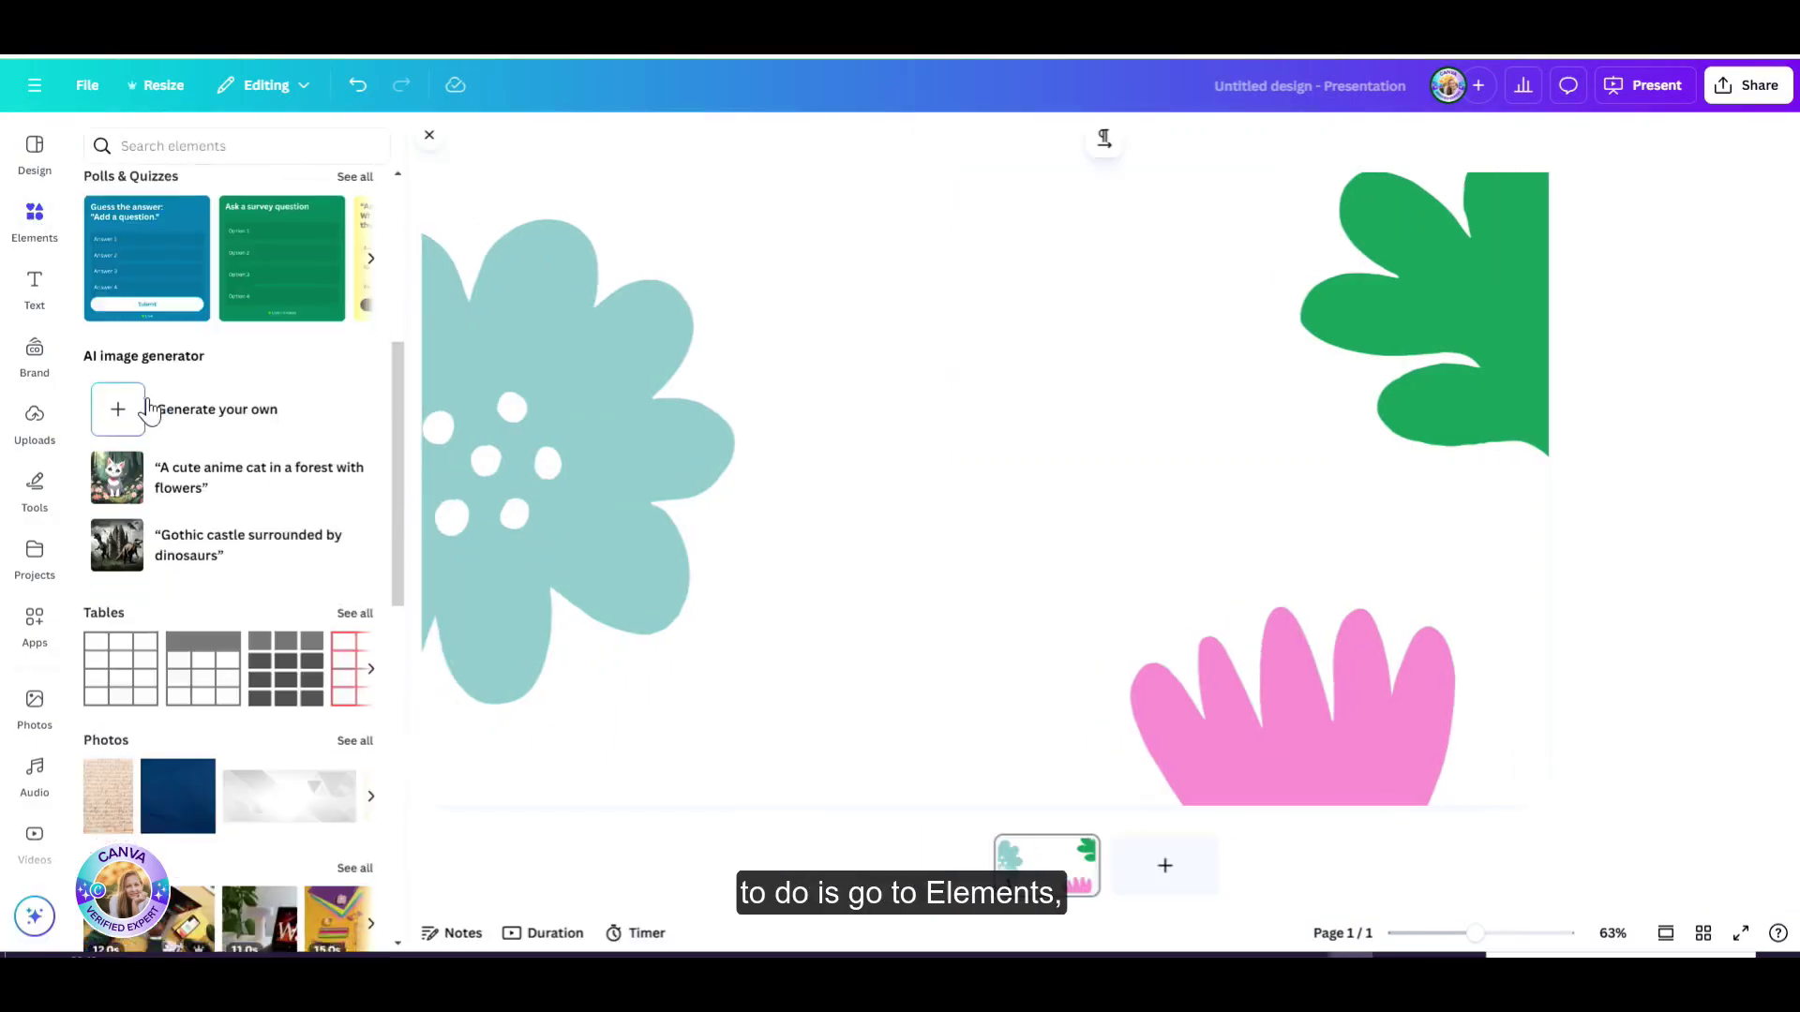
scroll(149, 409, "up", 1)
scroll(148, 409, "up", 4)
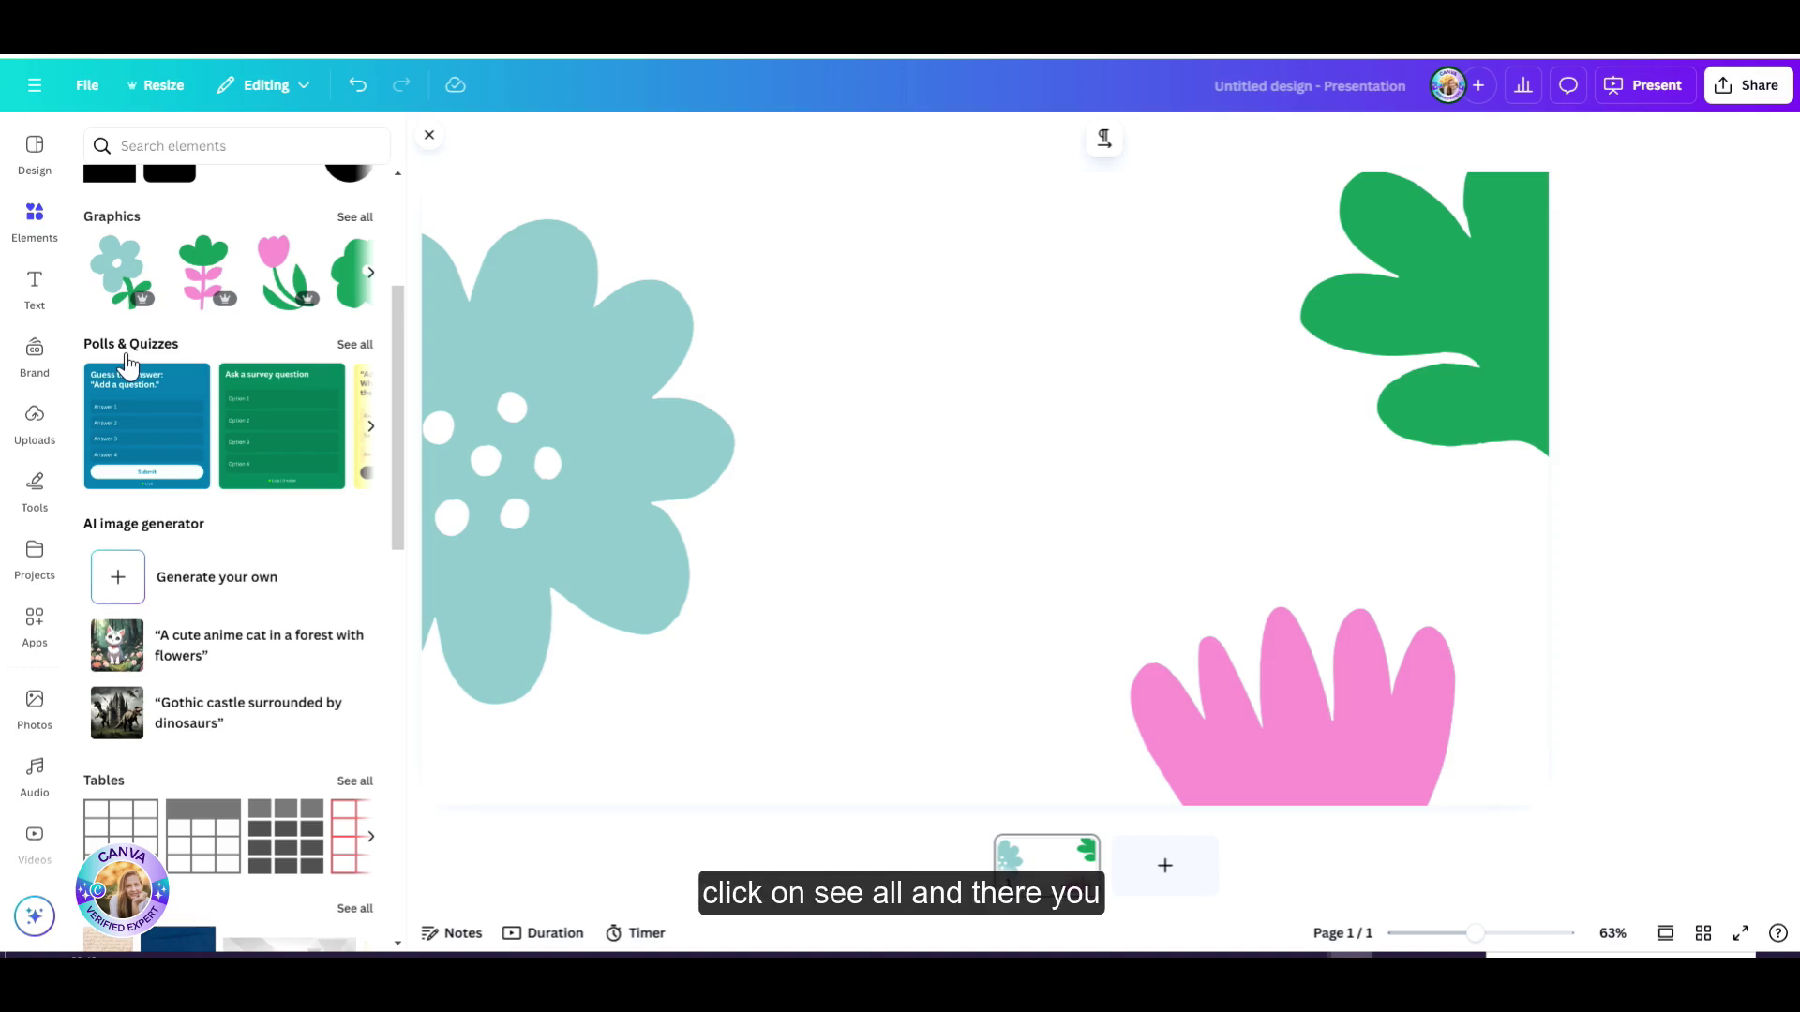
left_click(354, 345)
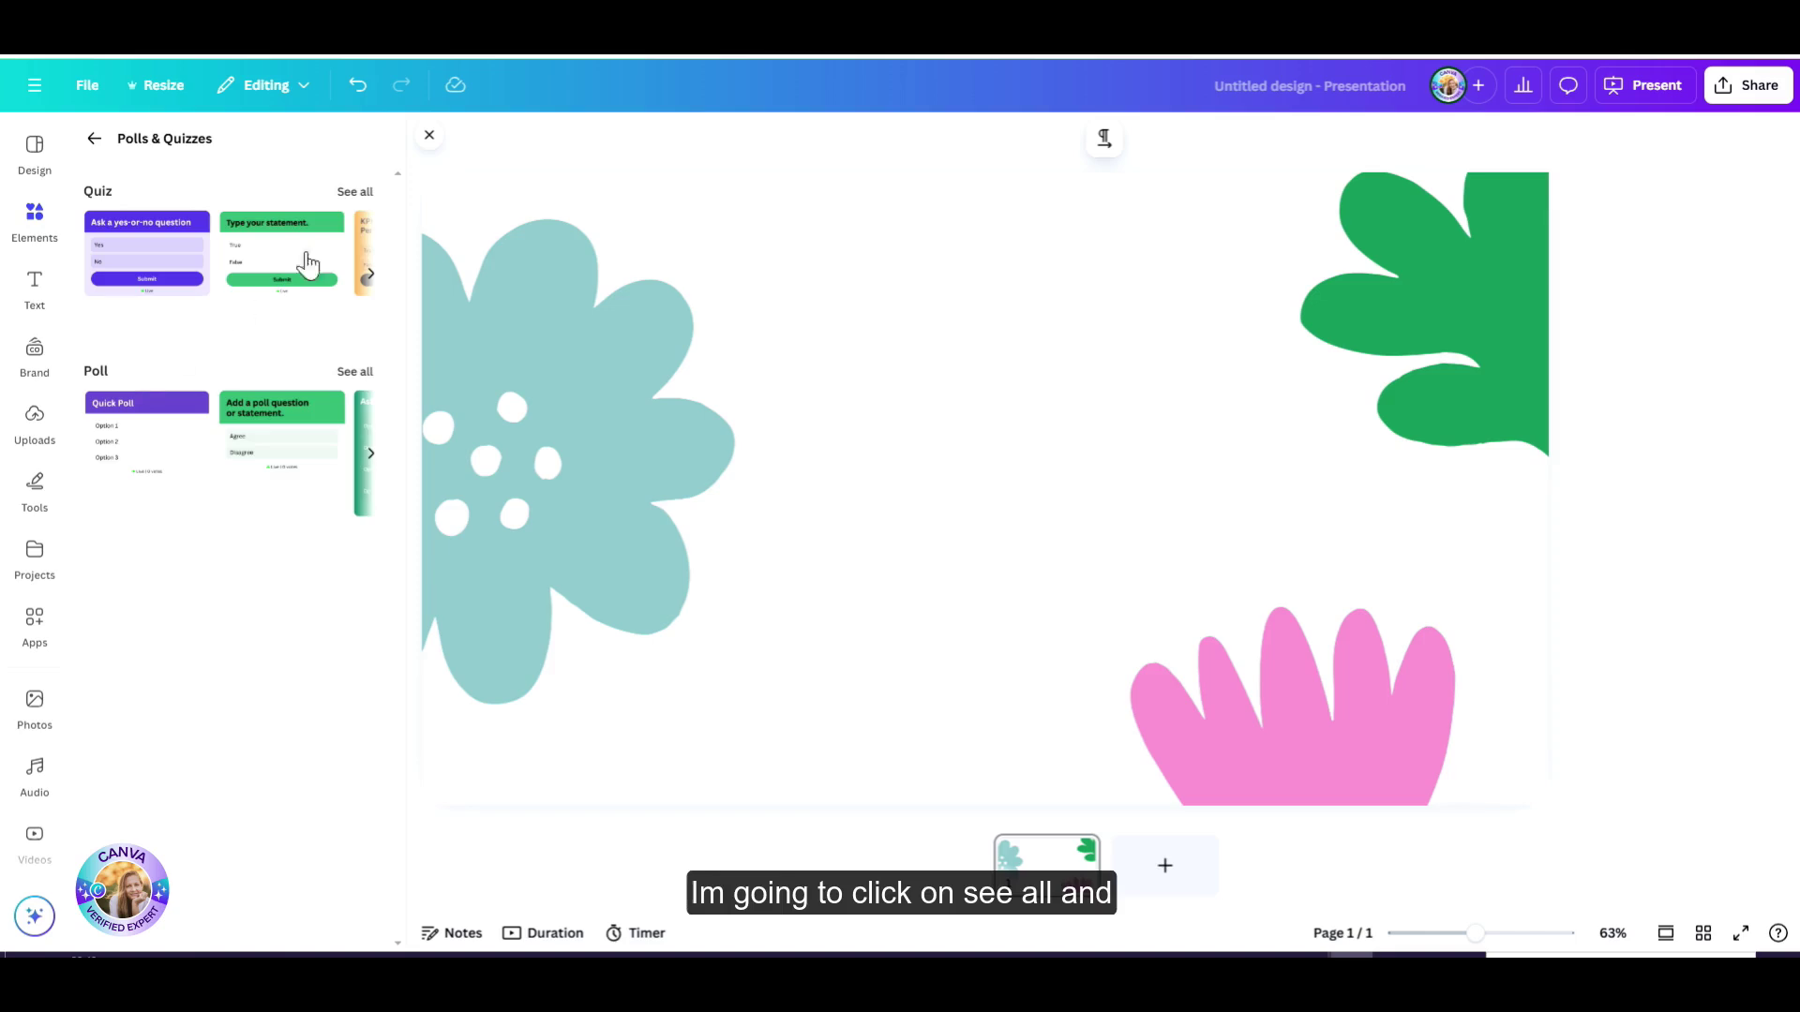
left_click(353, 192)
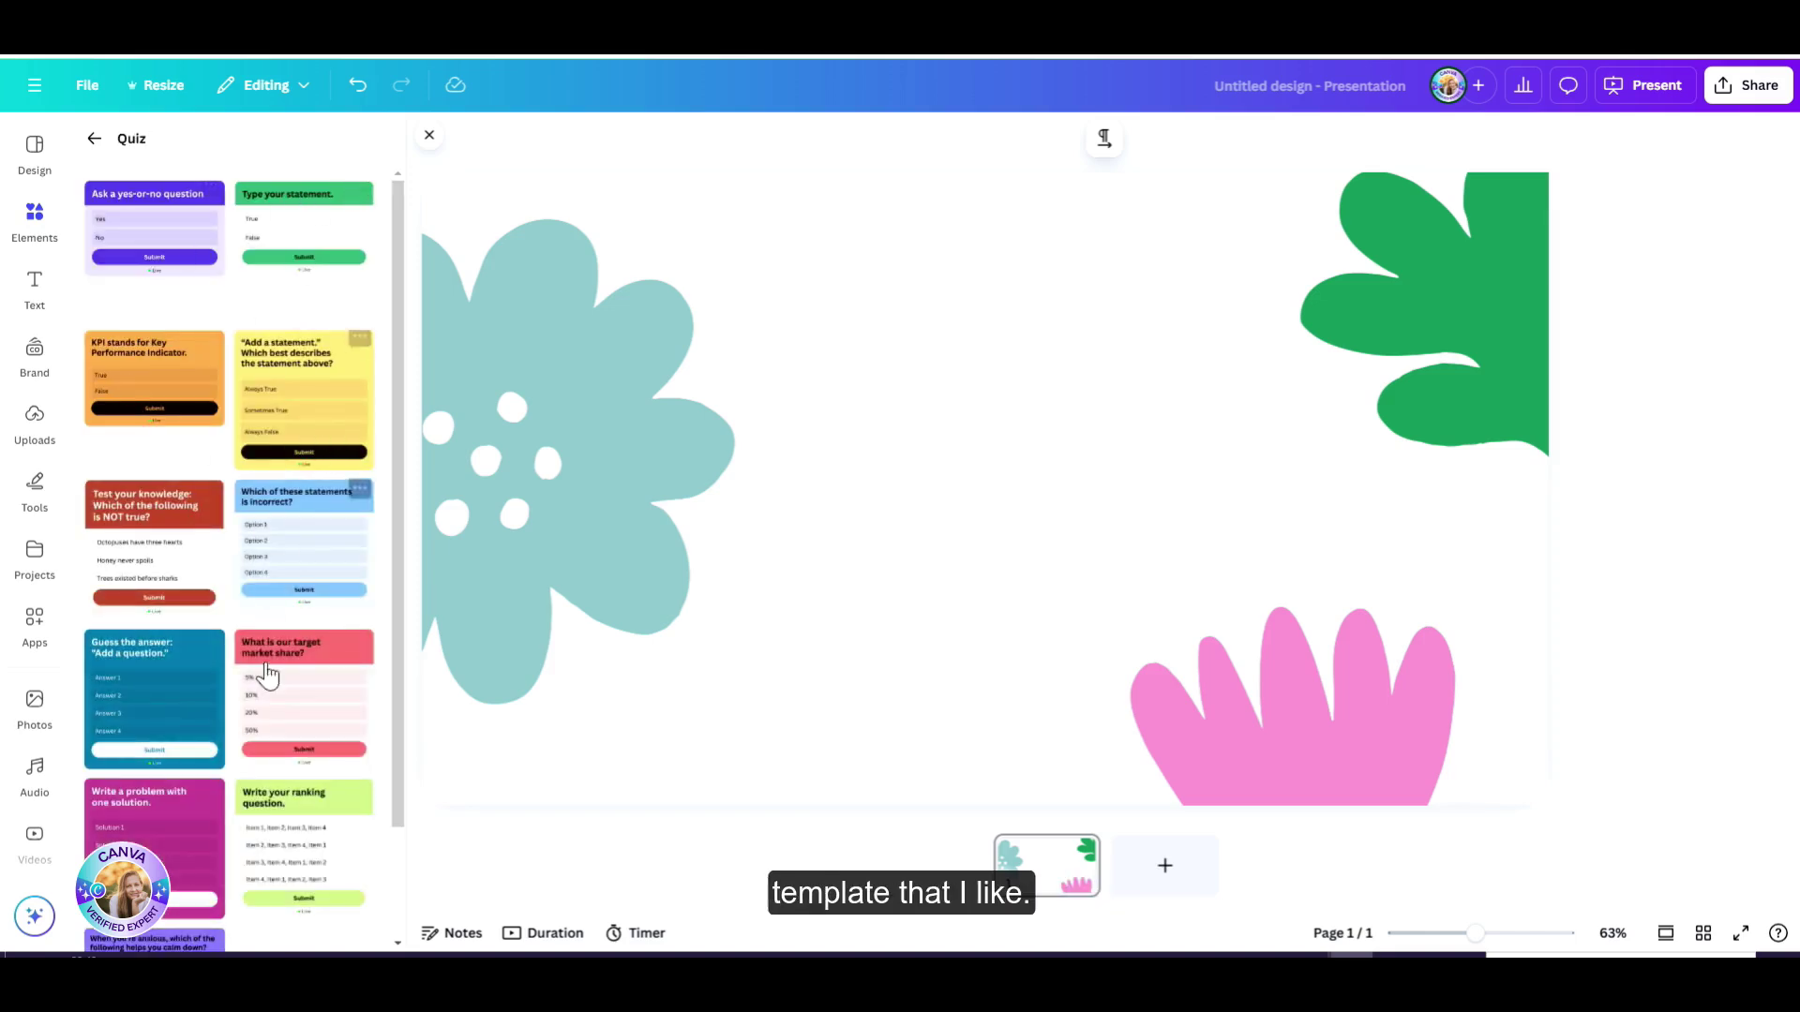
scroll(201, 684, "down", 2)
scroll(205, 686, "up", 2)
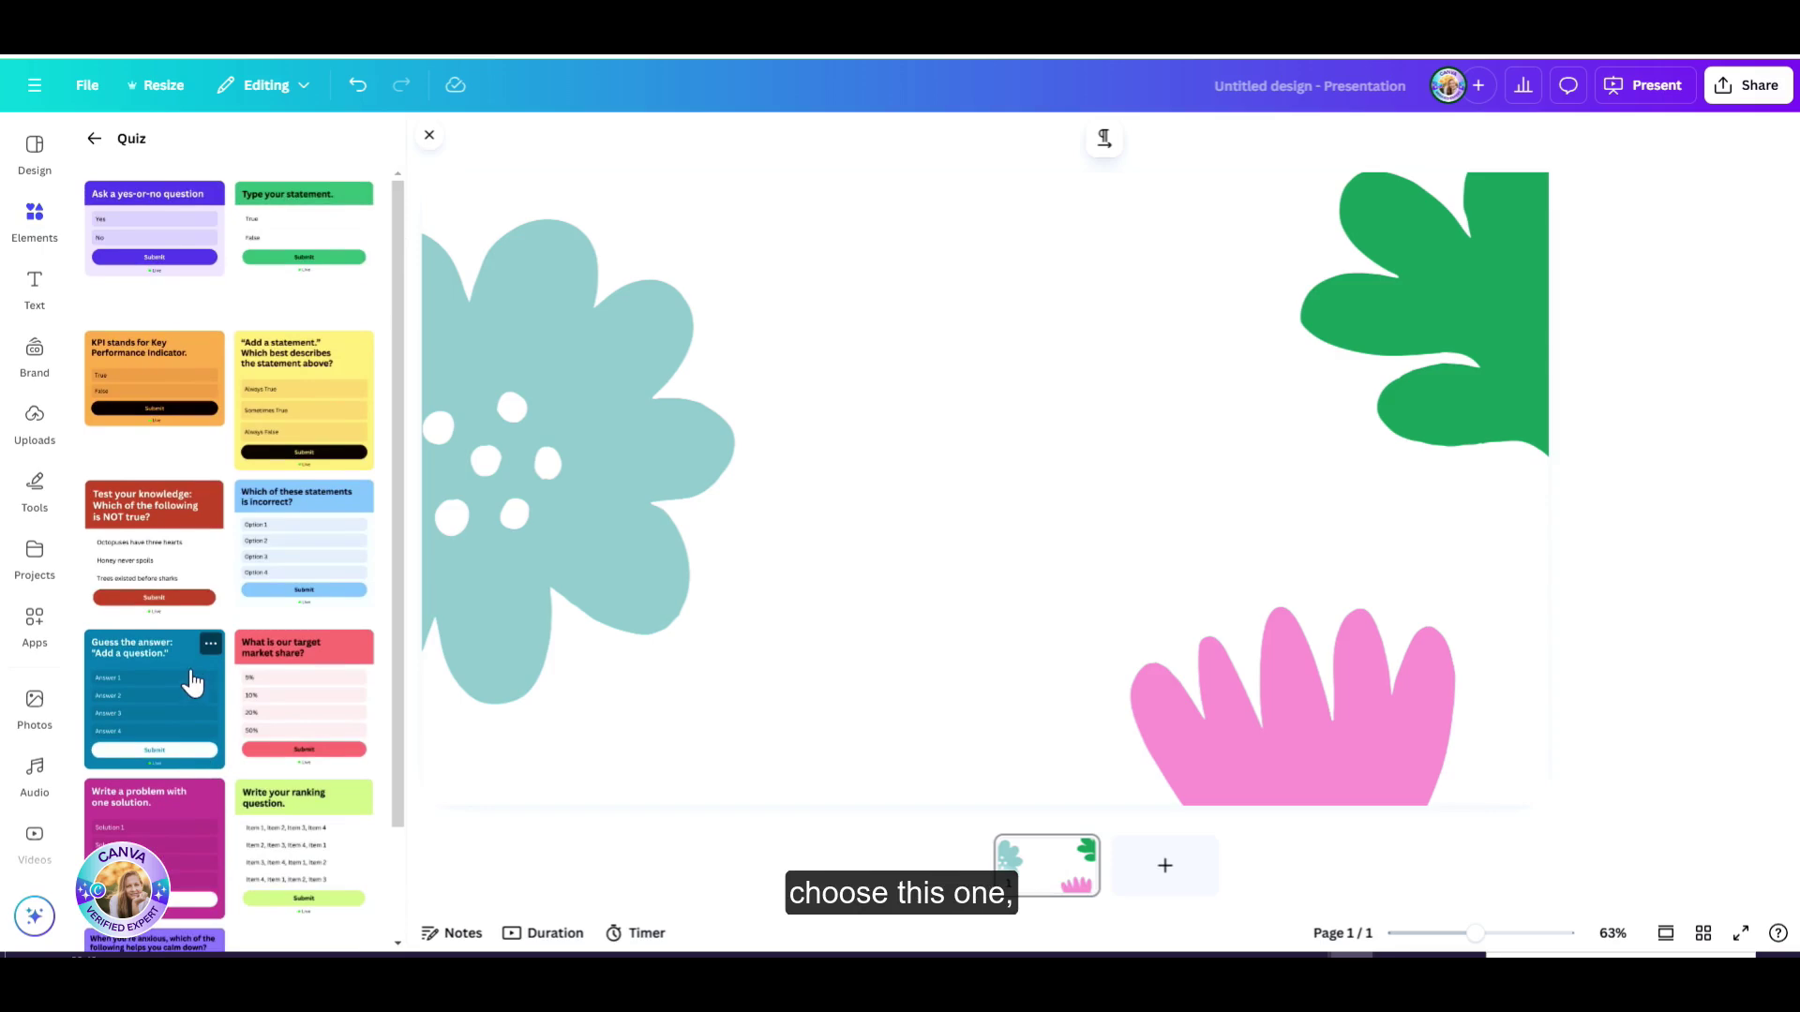
- Add the 'Which of these statements is incorrect?' quiz and set its header to 'Who is Sherlock Holmes?'
left_click(294, 559)
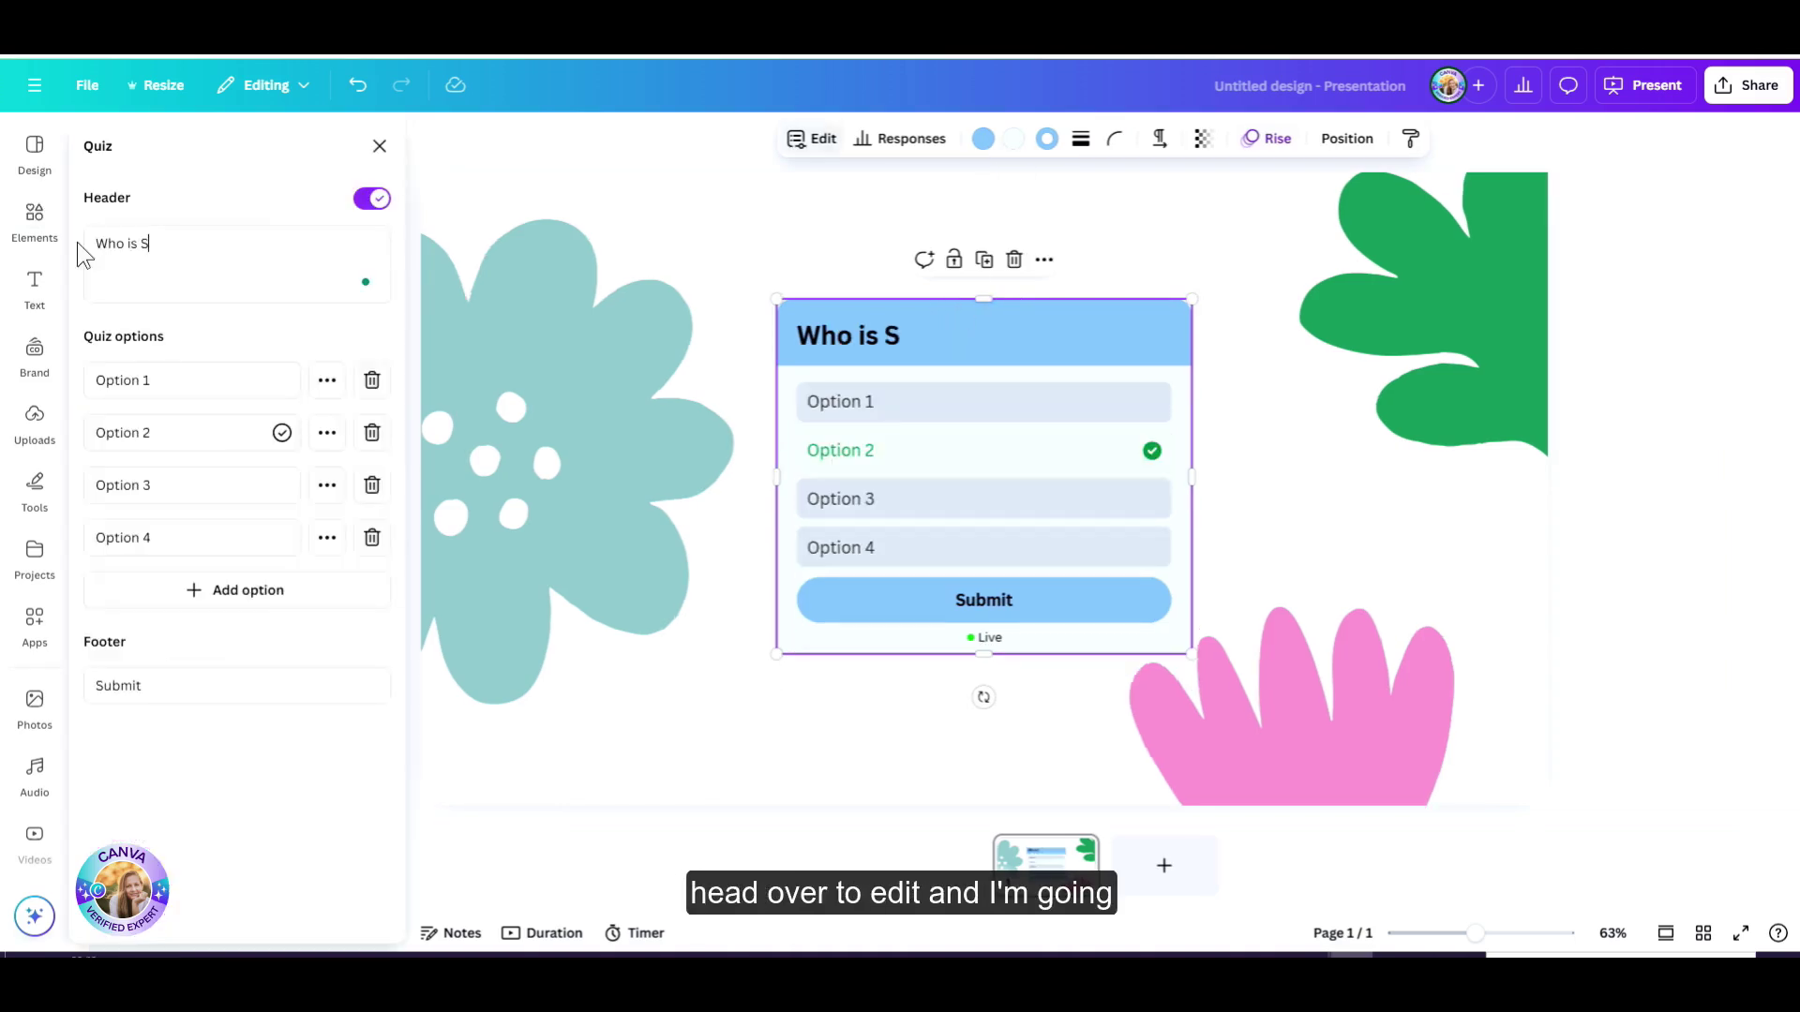
type("herlock Holmes?")
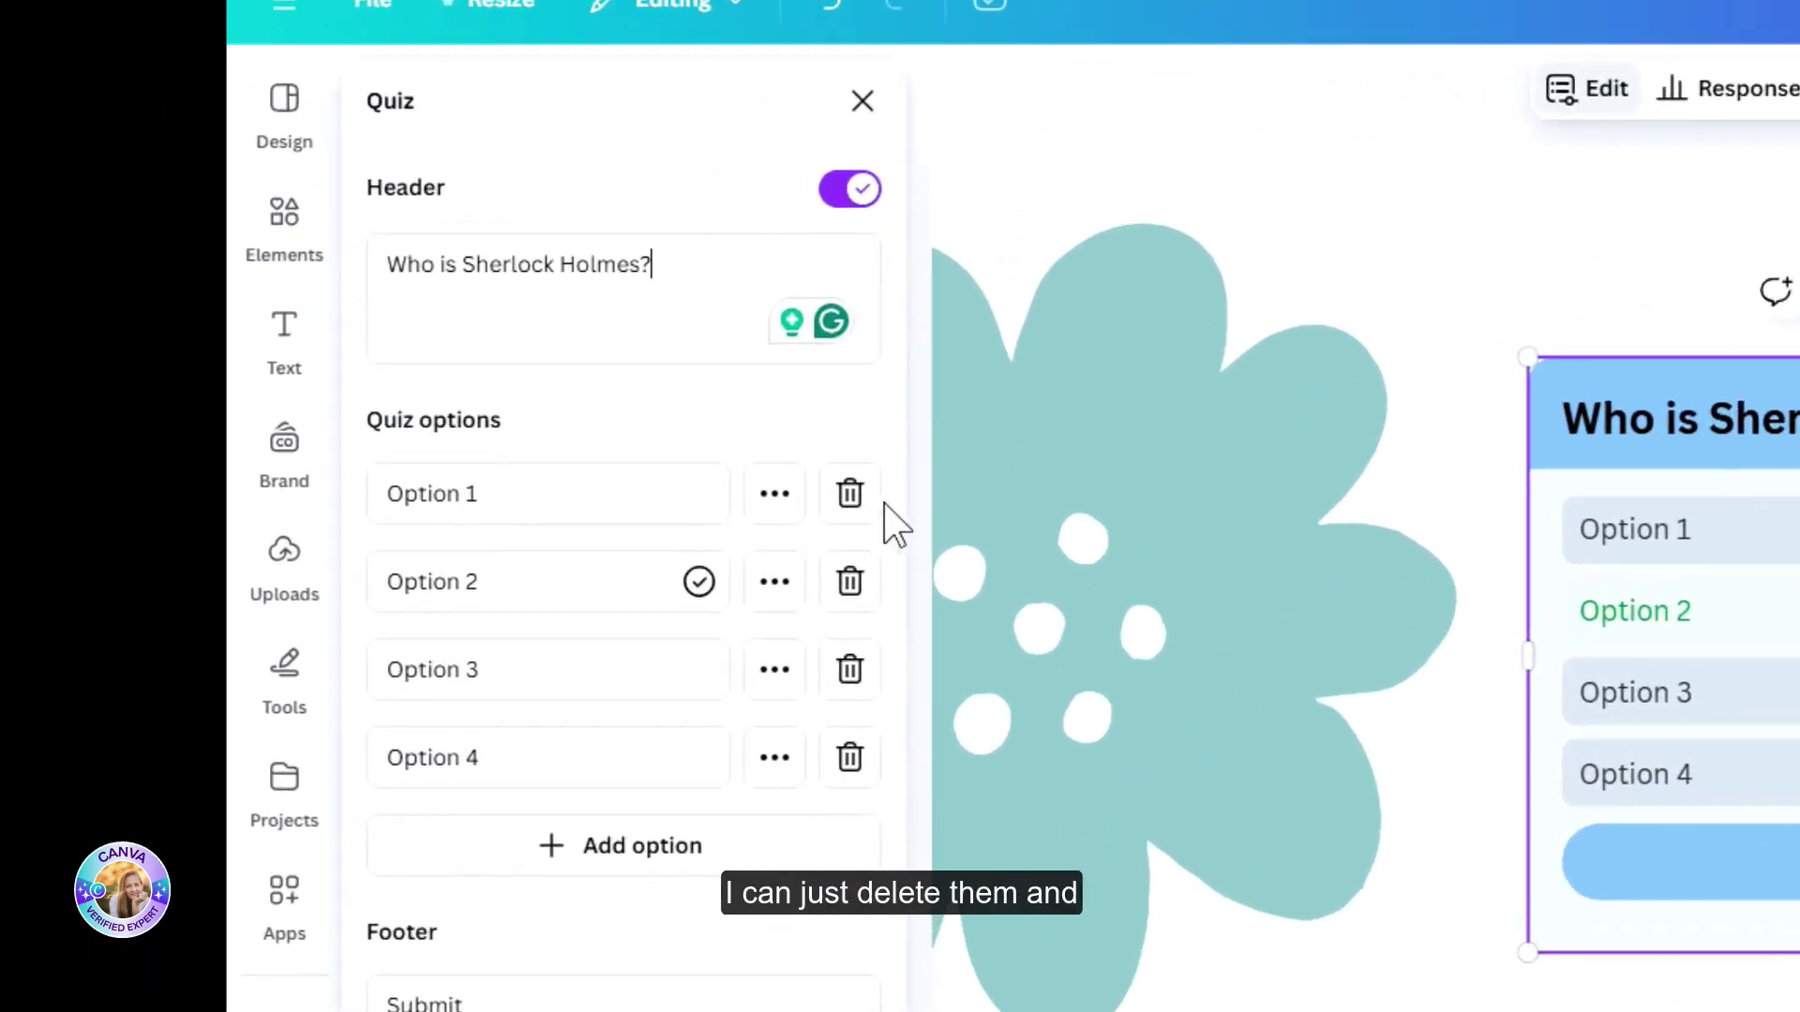
- Delete Option 1 and rename the answers A painter, A detective and A singer
left_click(849, 494)
left_click_drag(479, 489, 466, 491)
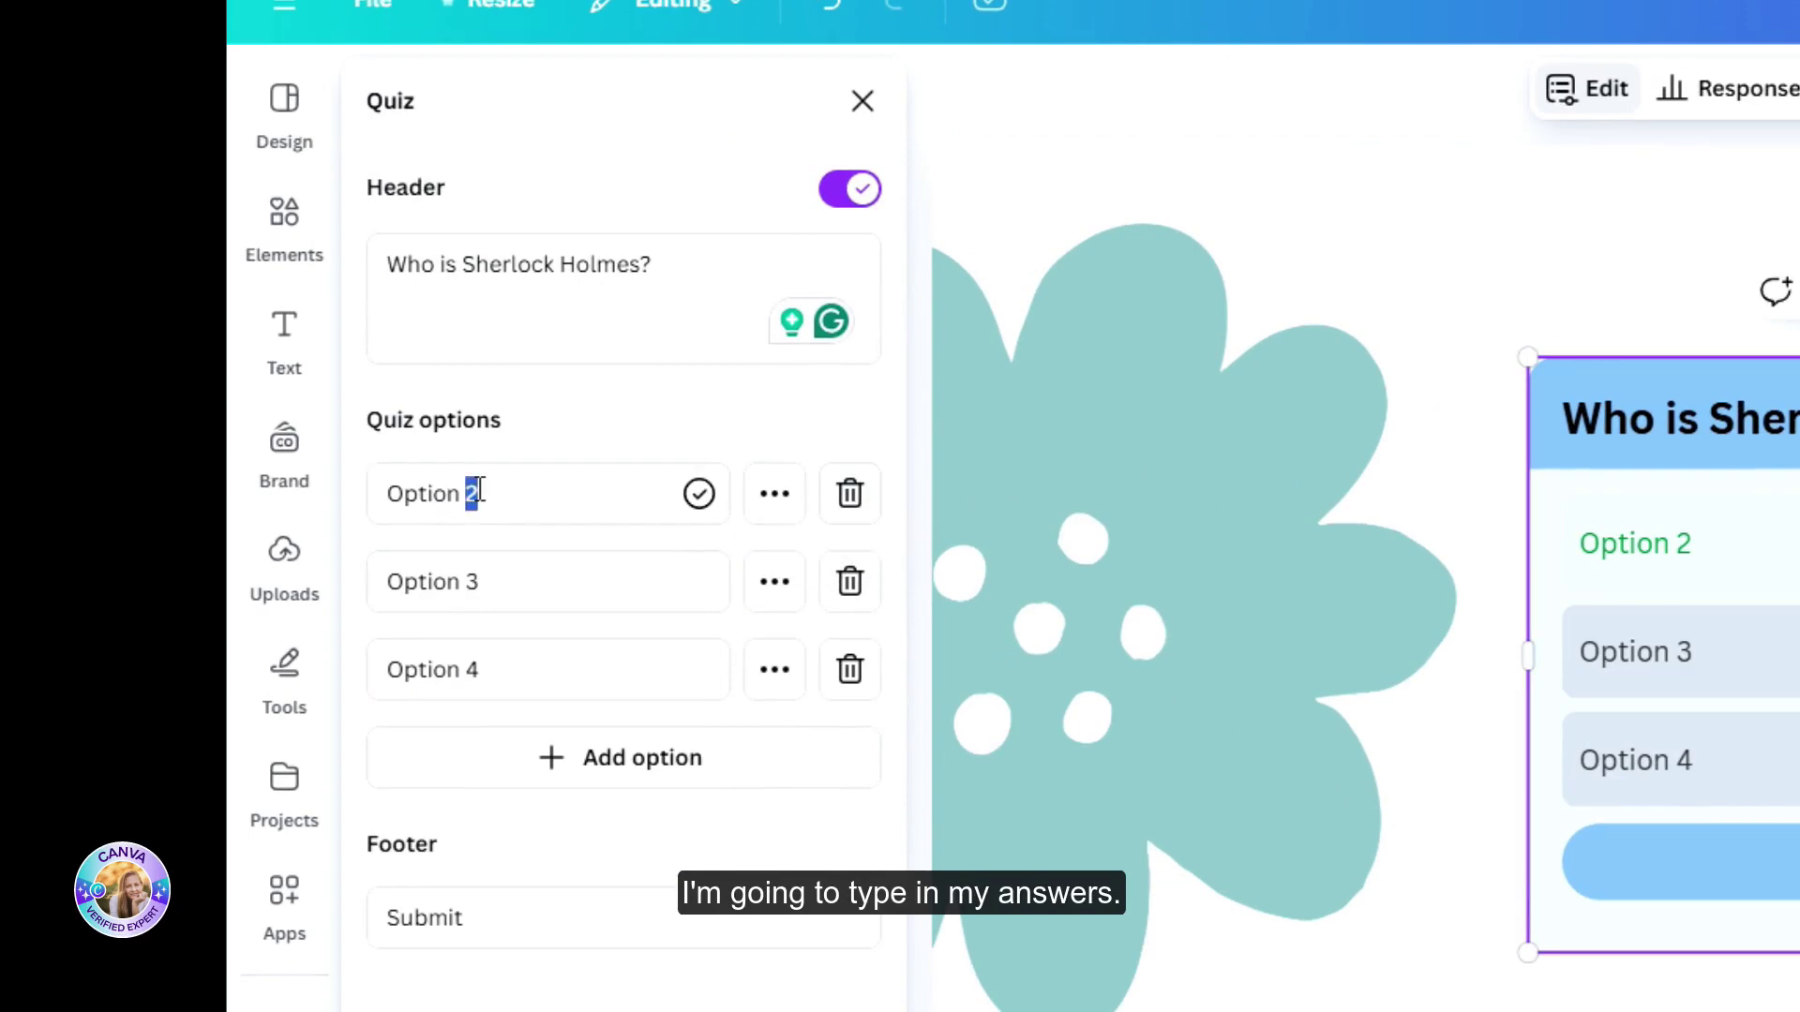
triple_click(474, 490)
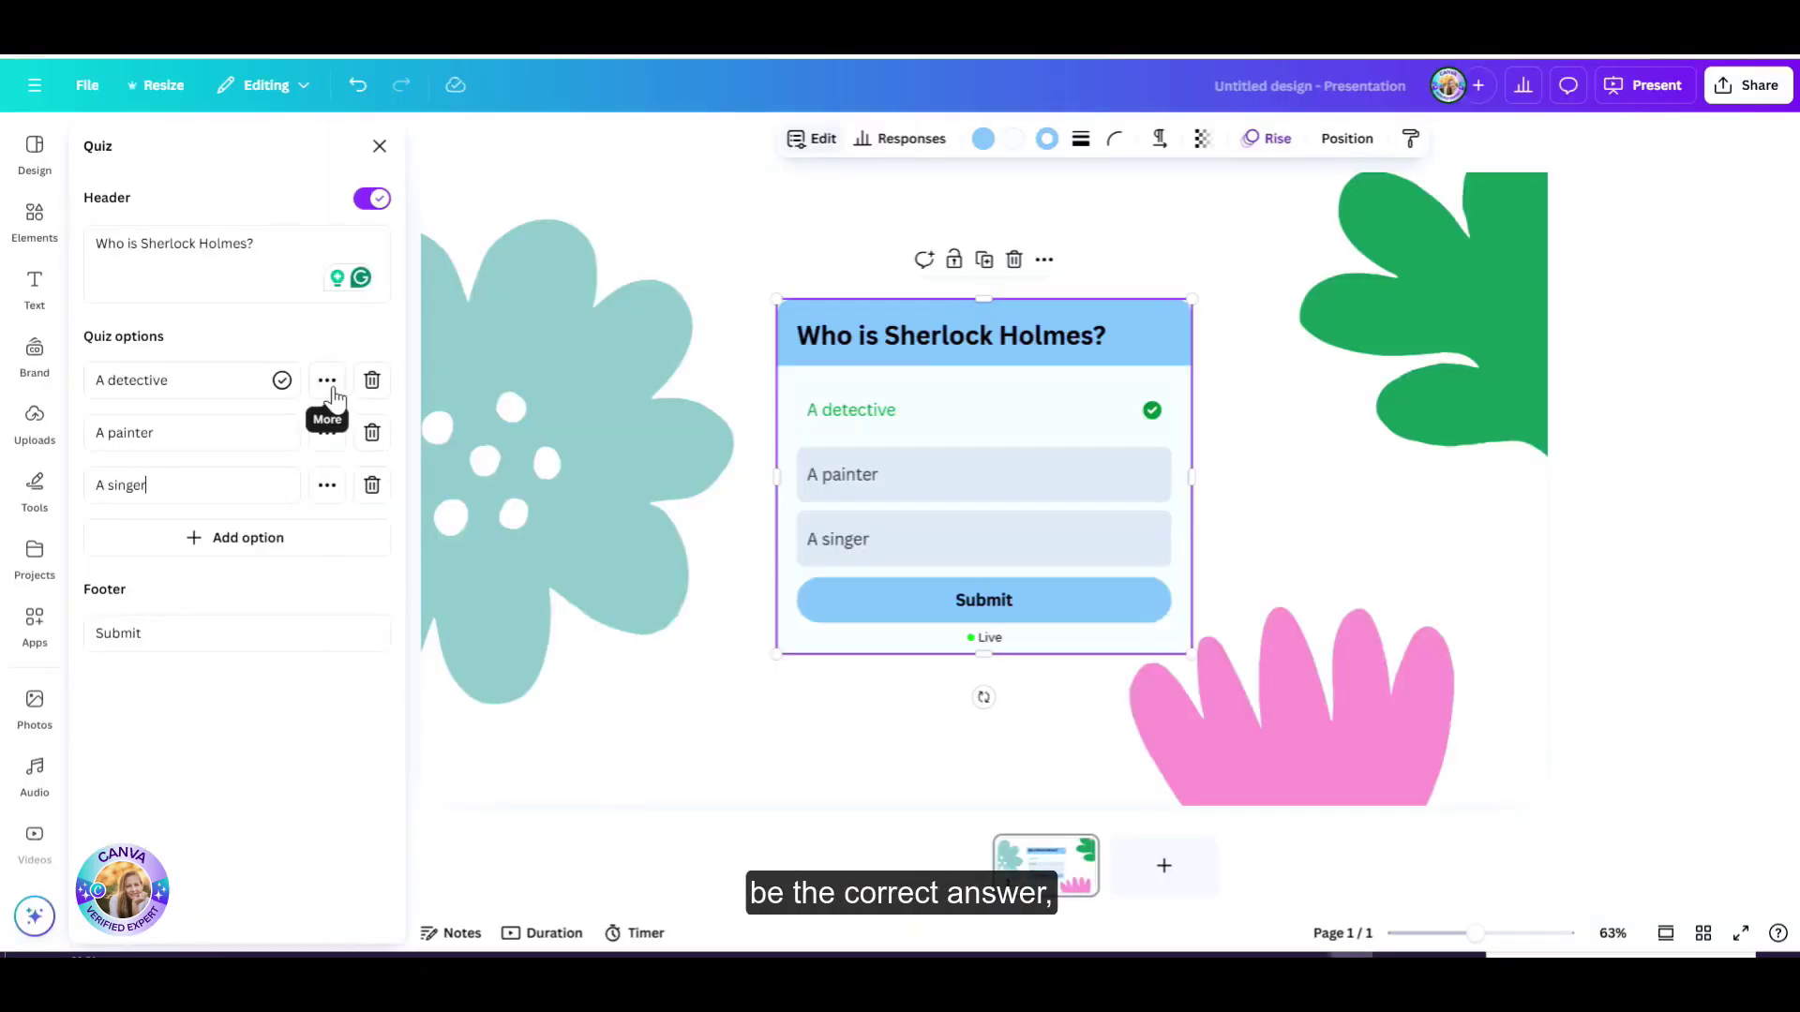
- Mark A detective as the correct answer and move it below A painter
left_click(327, 381)
left_click(193, 382)
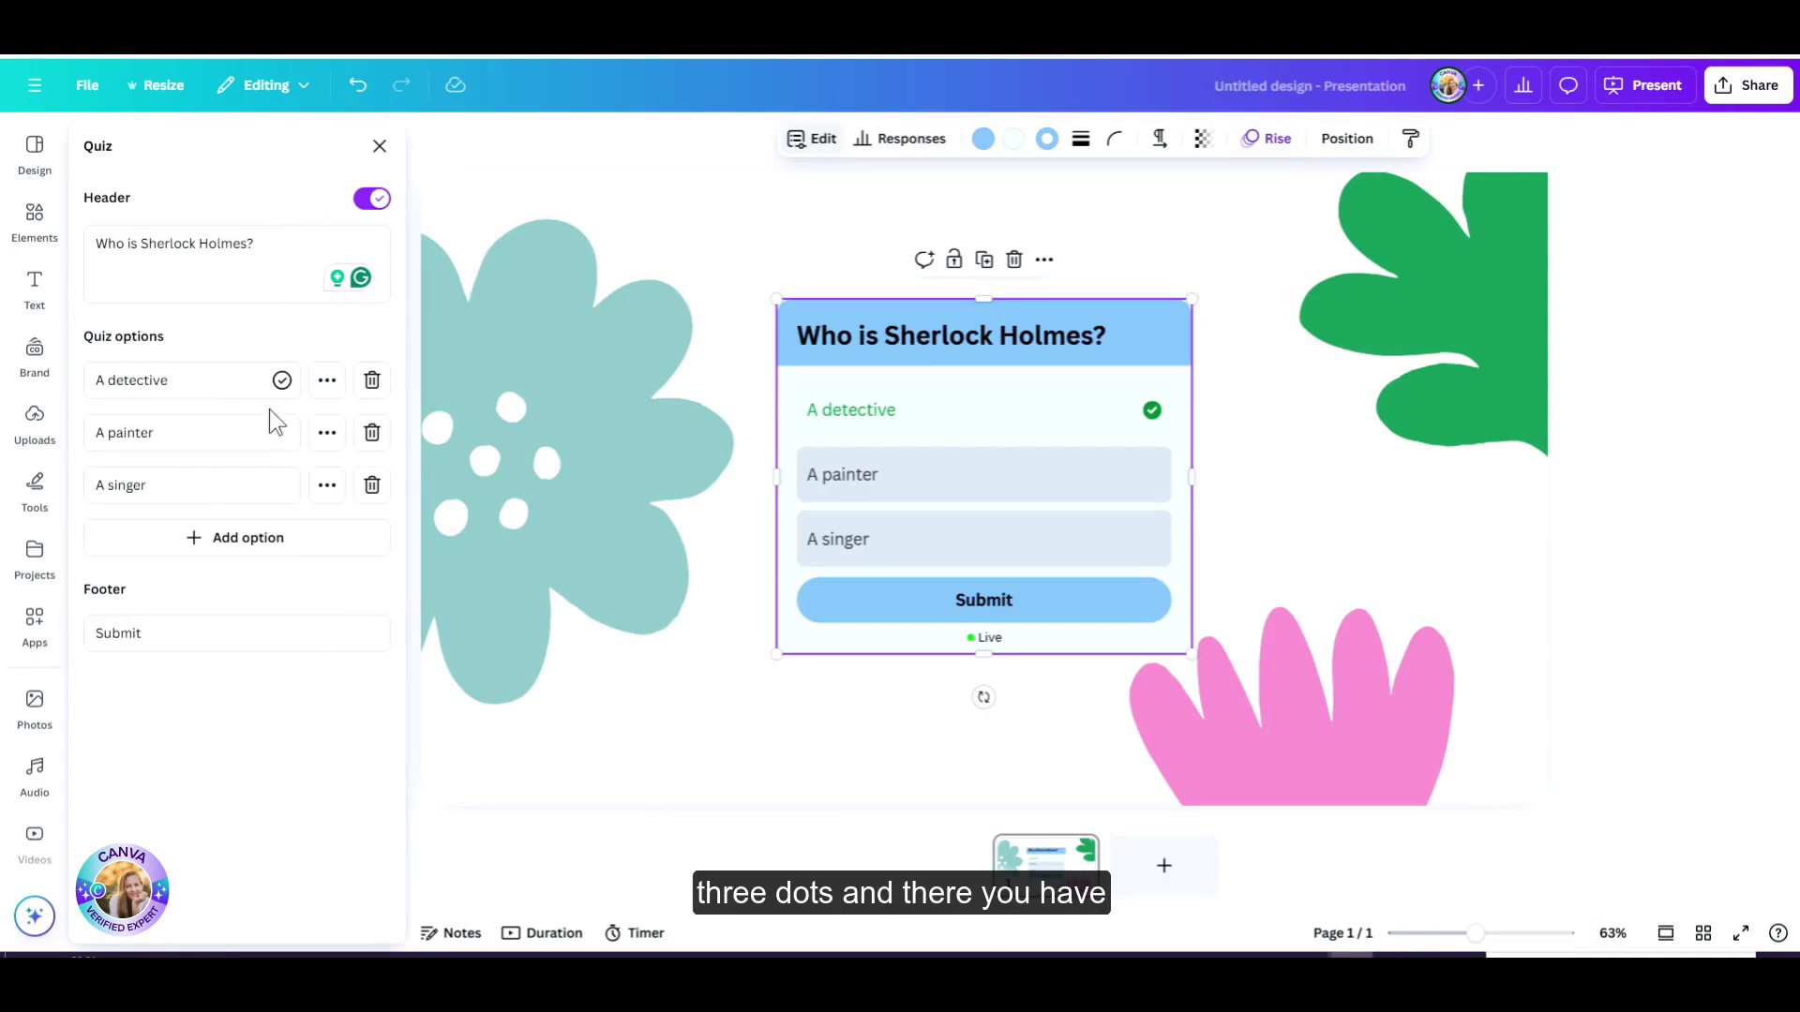
left_click(328, 437)
left_click(403, 488)
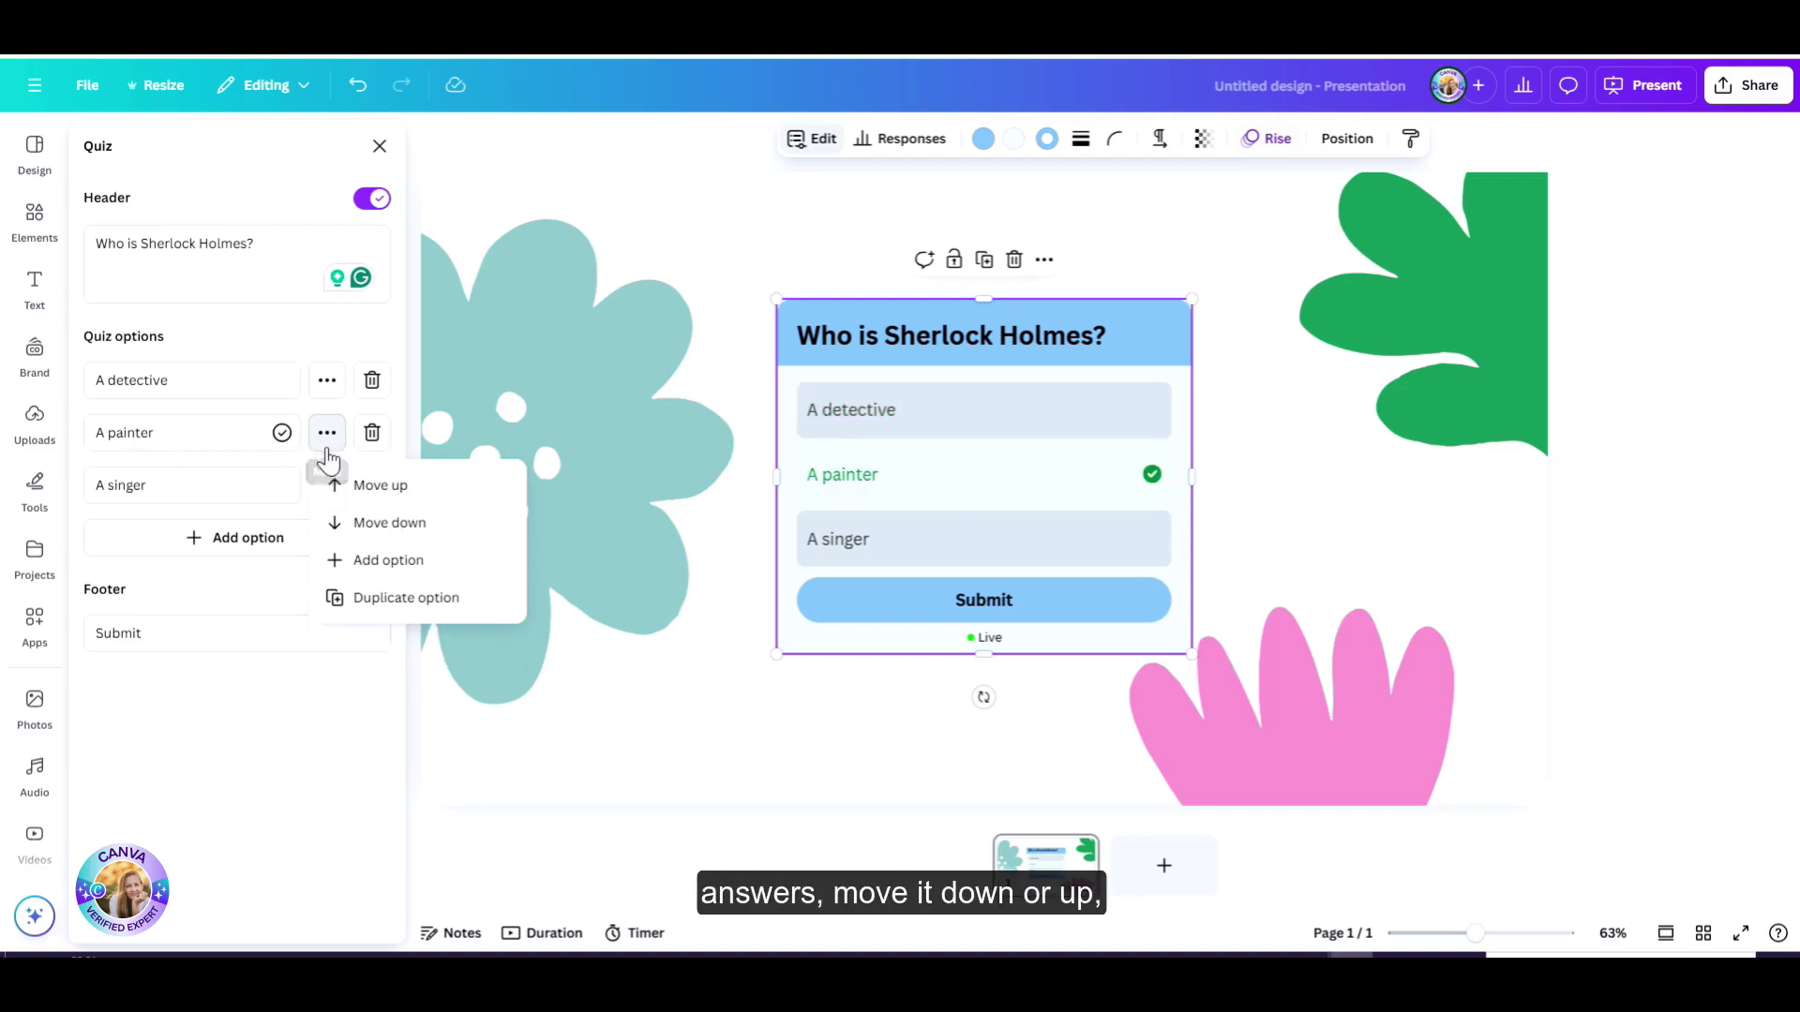
left_click(282, 380)
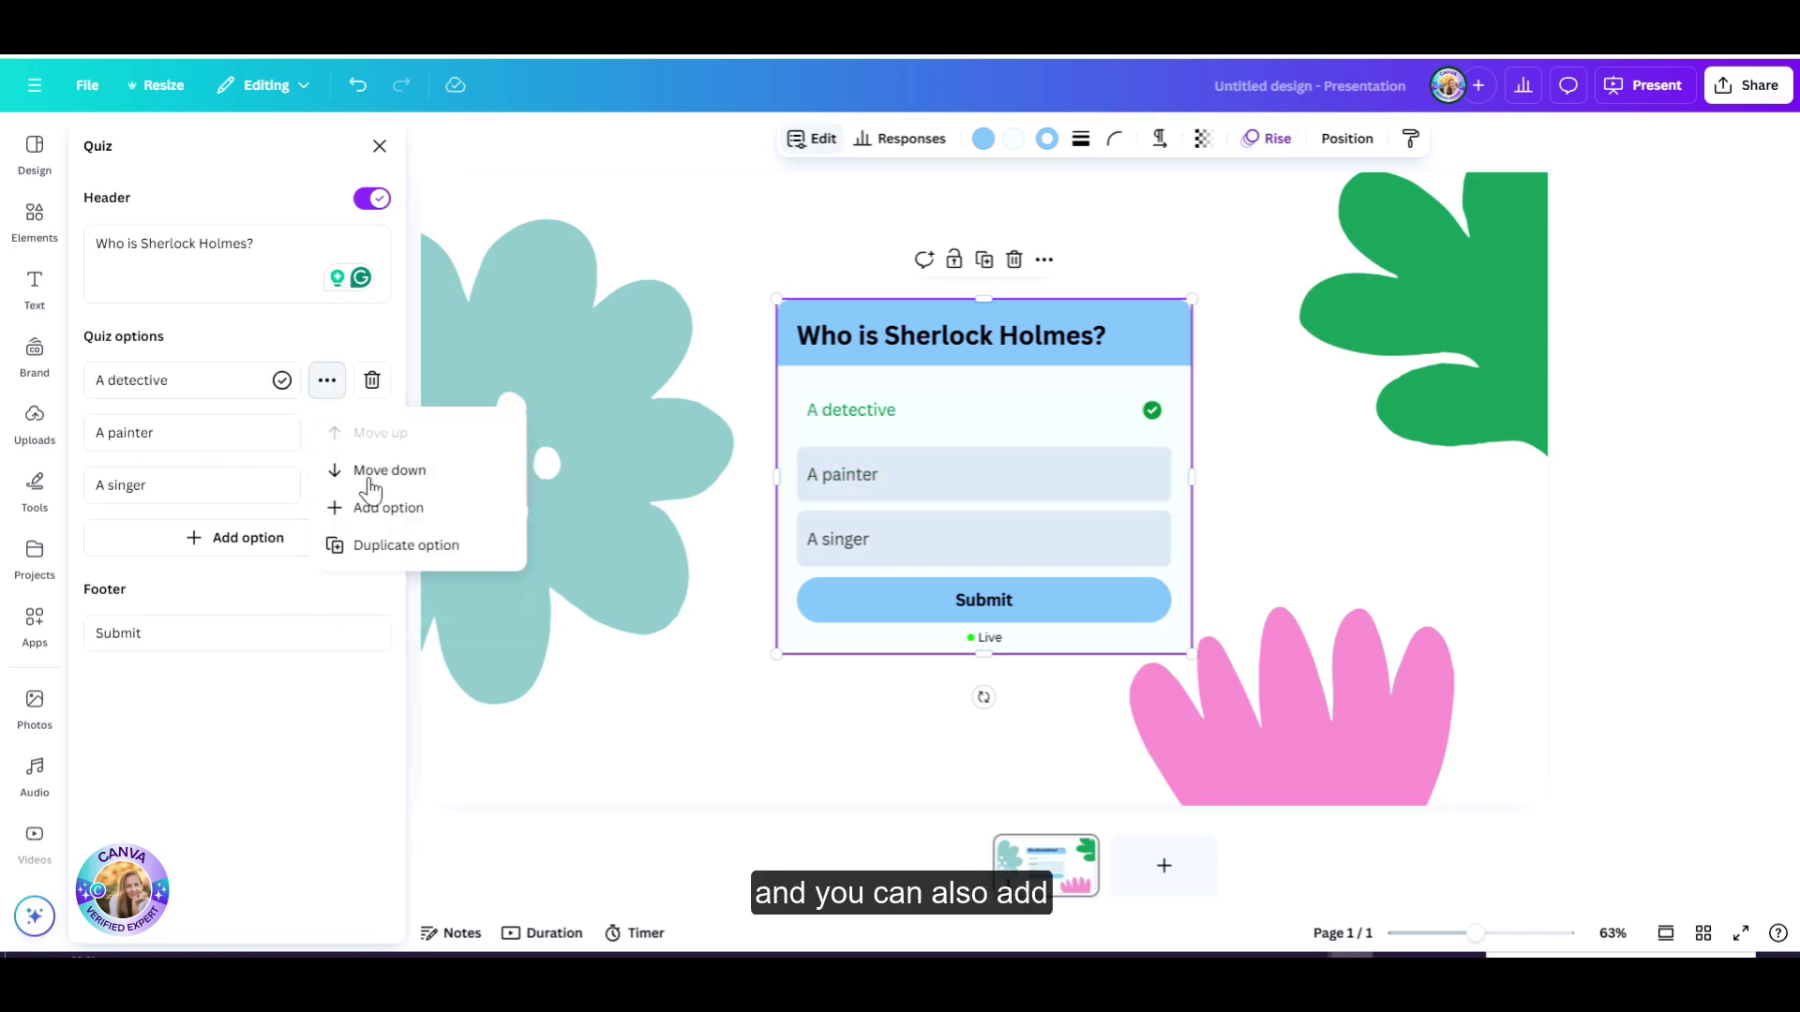
left_click(370, 473)
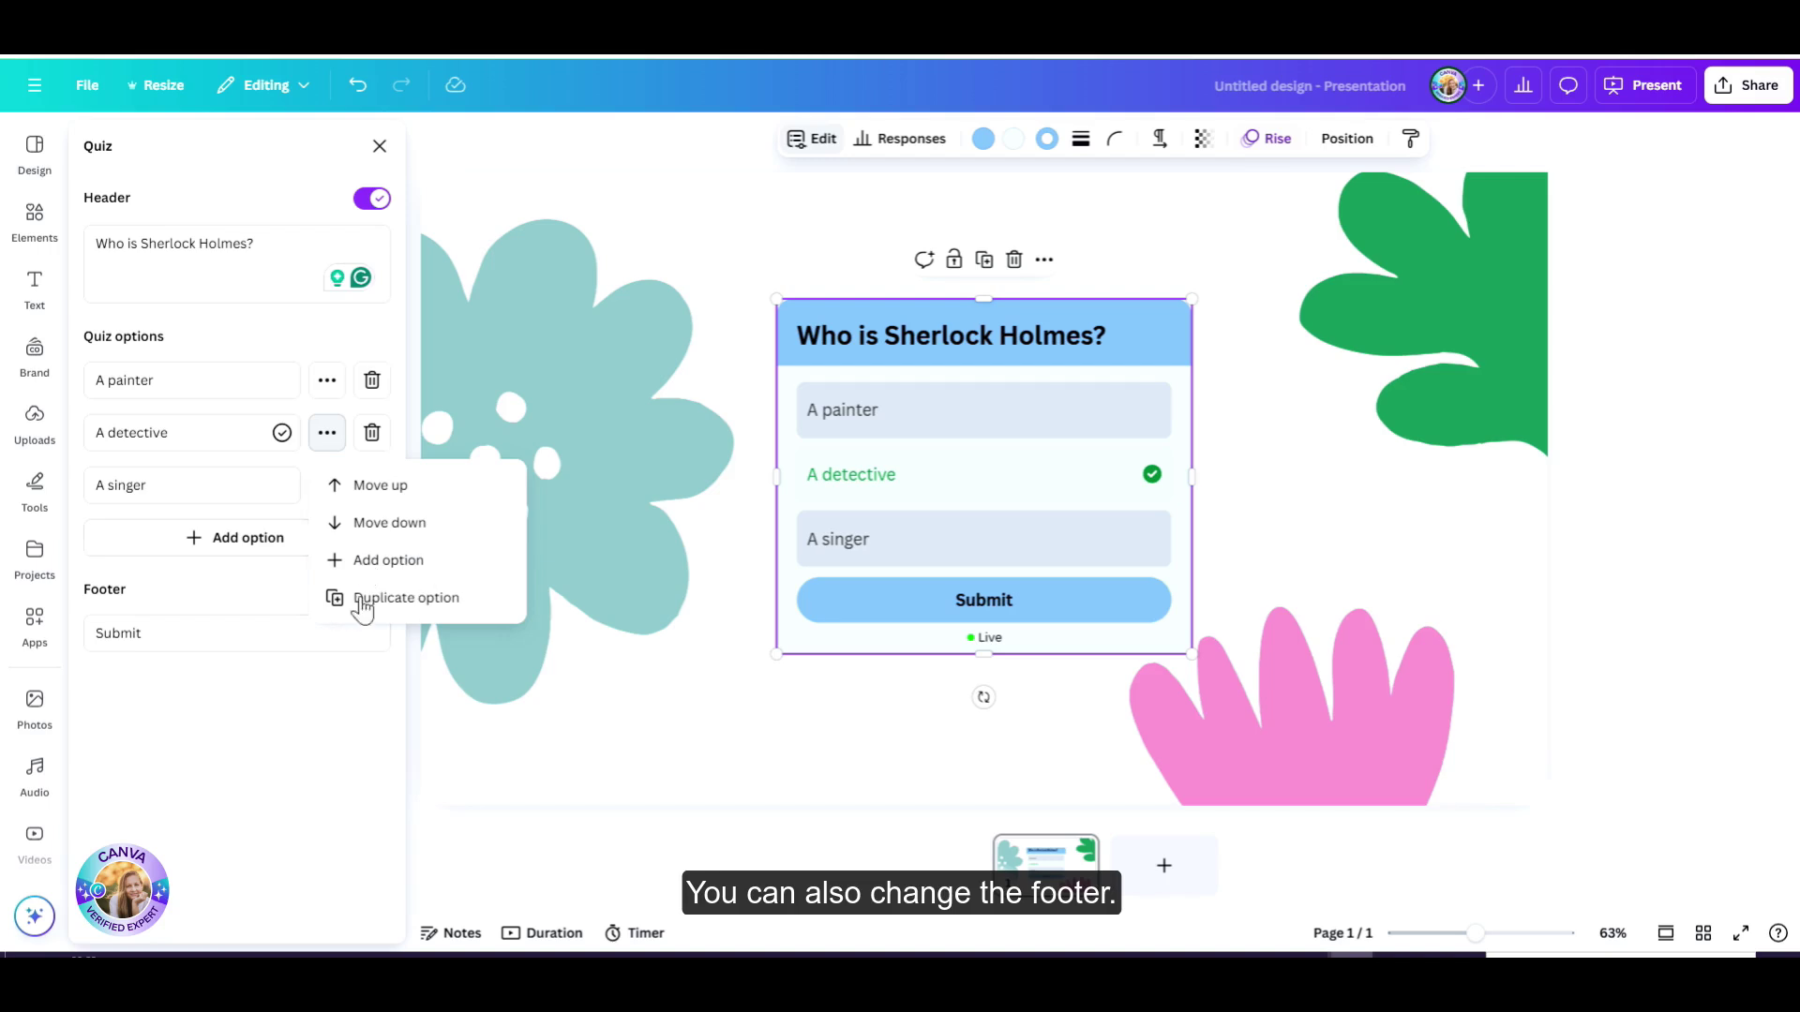
left_click(405, 598)
key("ctrl+z")
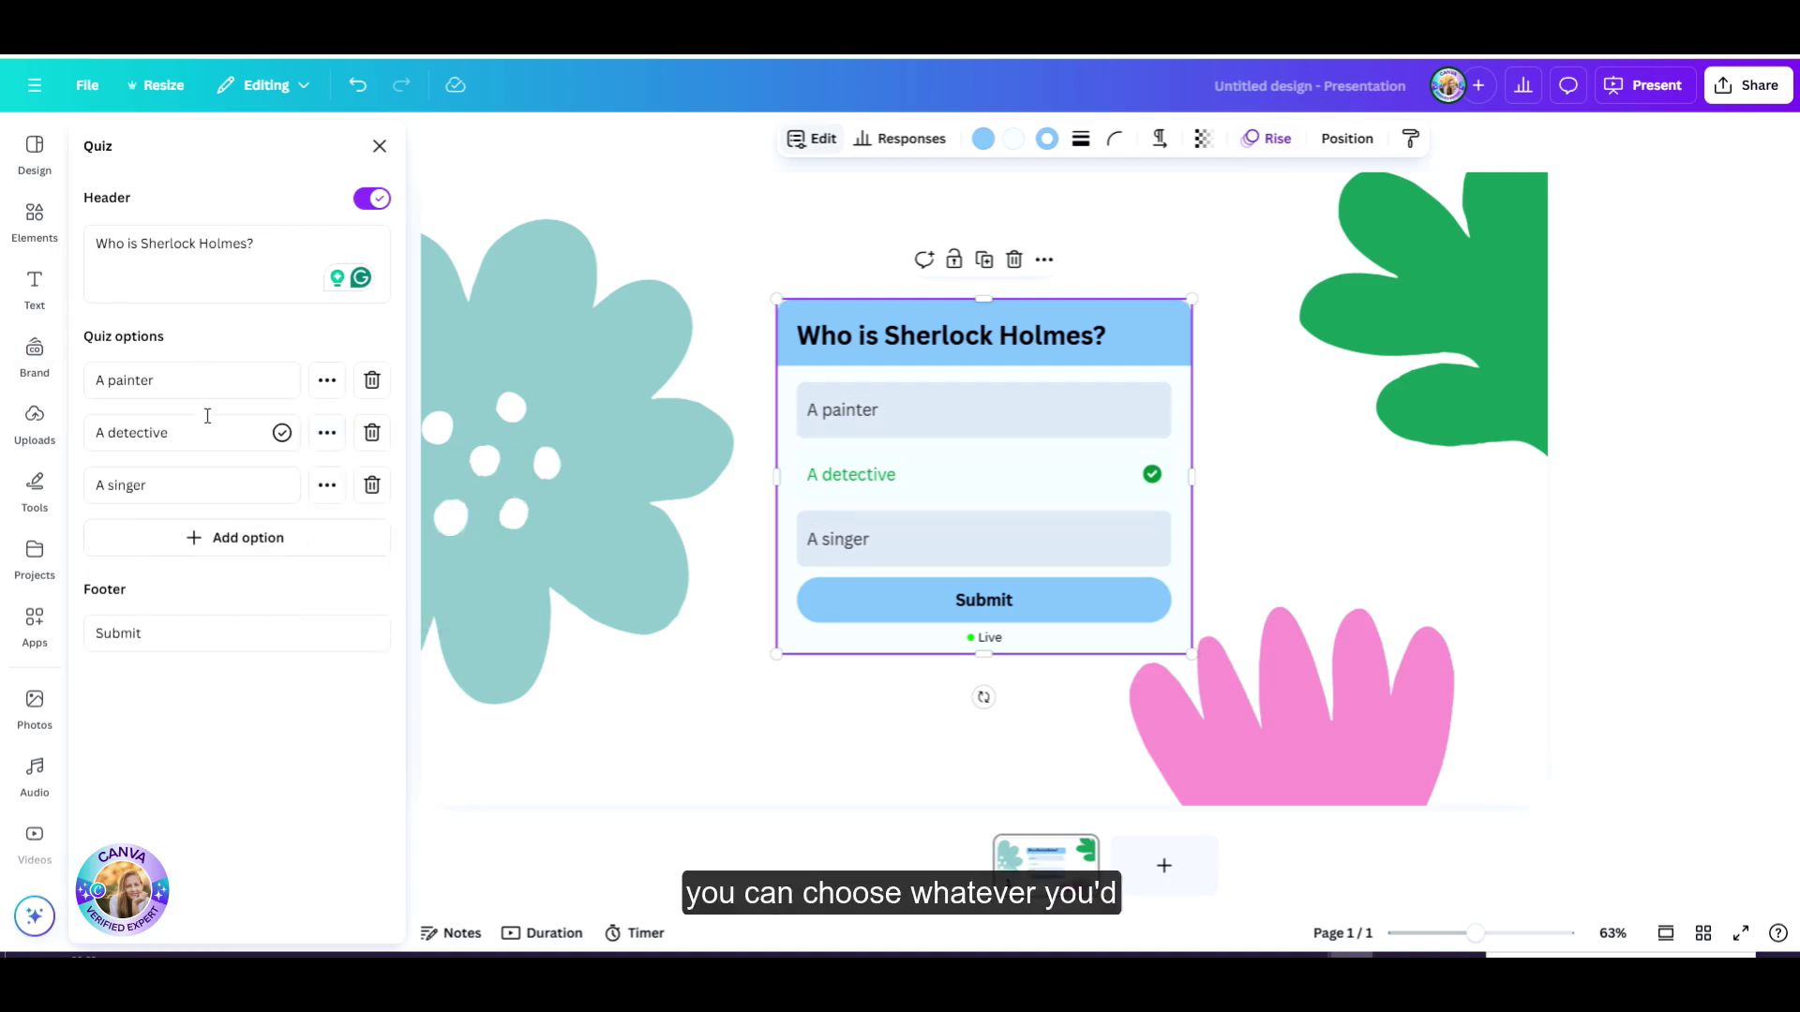
- Relabel the quiz button 'Shoot!' and colour the quiz green with a pink border of weight 7
double_click(235, 638)
type("Shoot!")
left_click(984, 138)
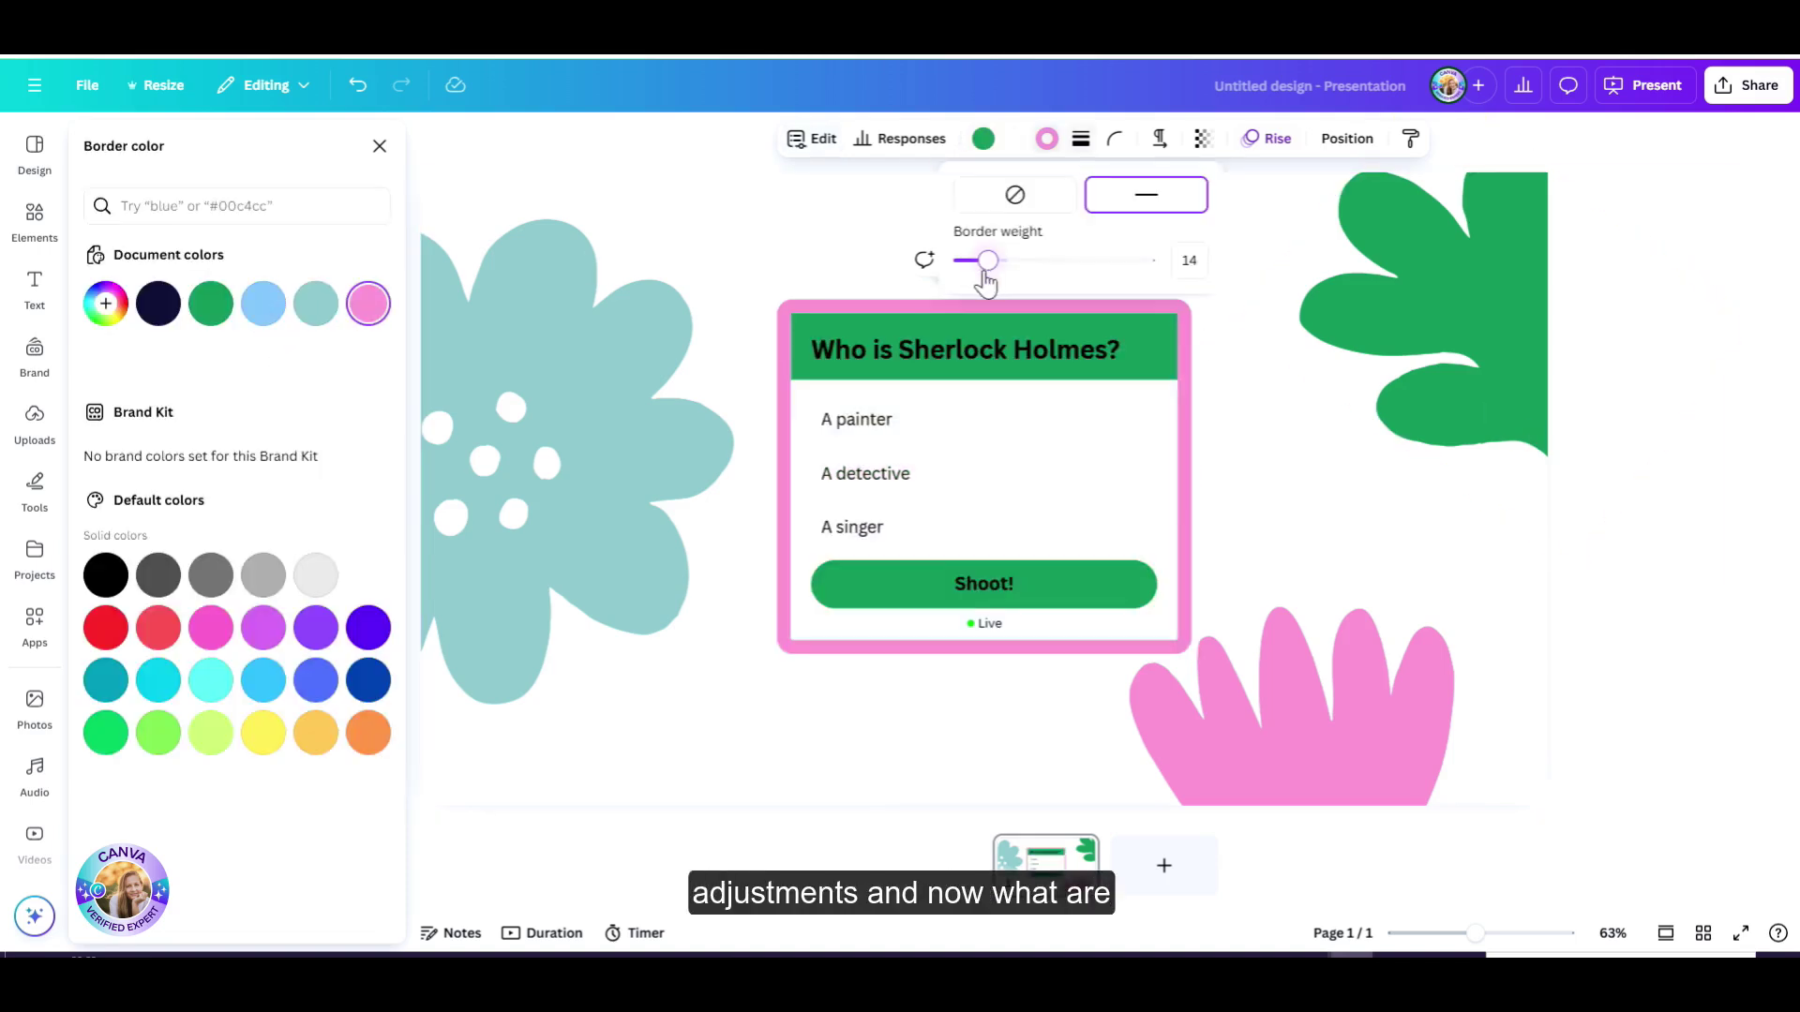
mouse_move(976, 273)
left_mouse_down()
mouse_move(960, 273)
mouse_move(975, 286)
left_mouse_up()
- Shift the quiz left on the slide and clear the selection
left_click_drag(1037, 437, 822, 443)
left_click(1144, 416)
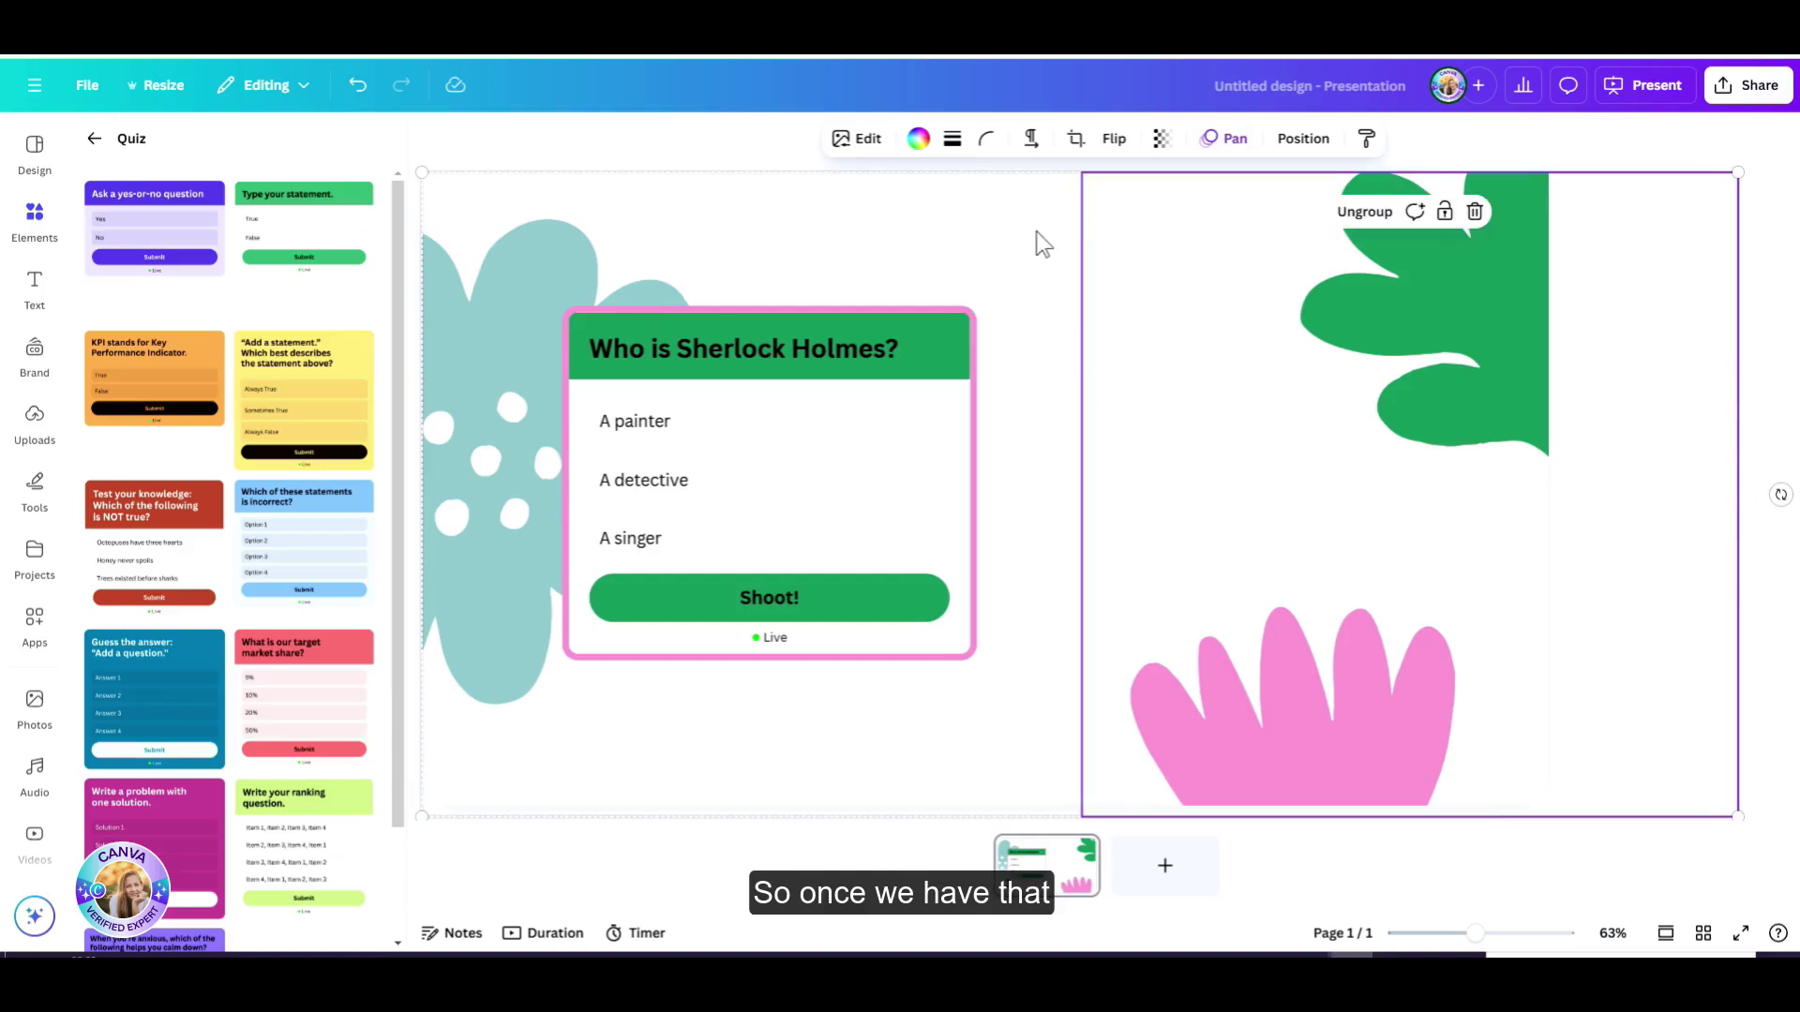
left_click(1211, 234)
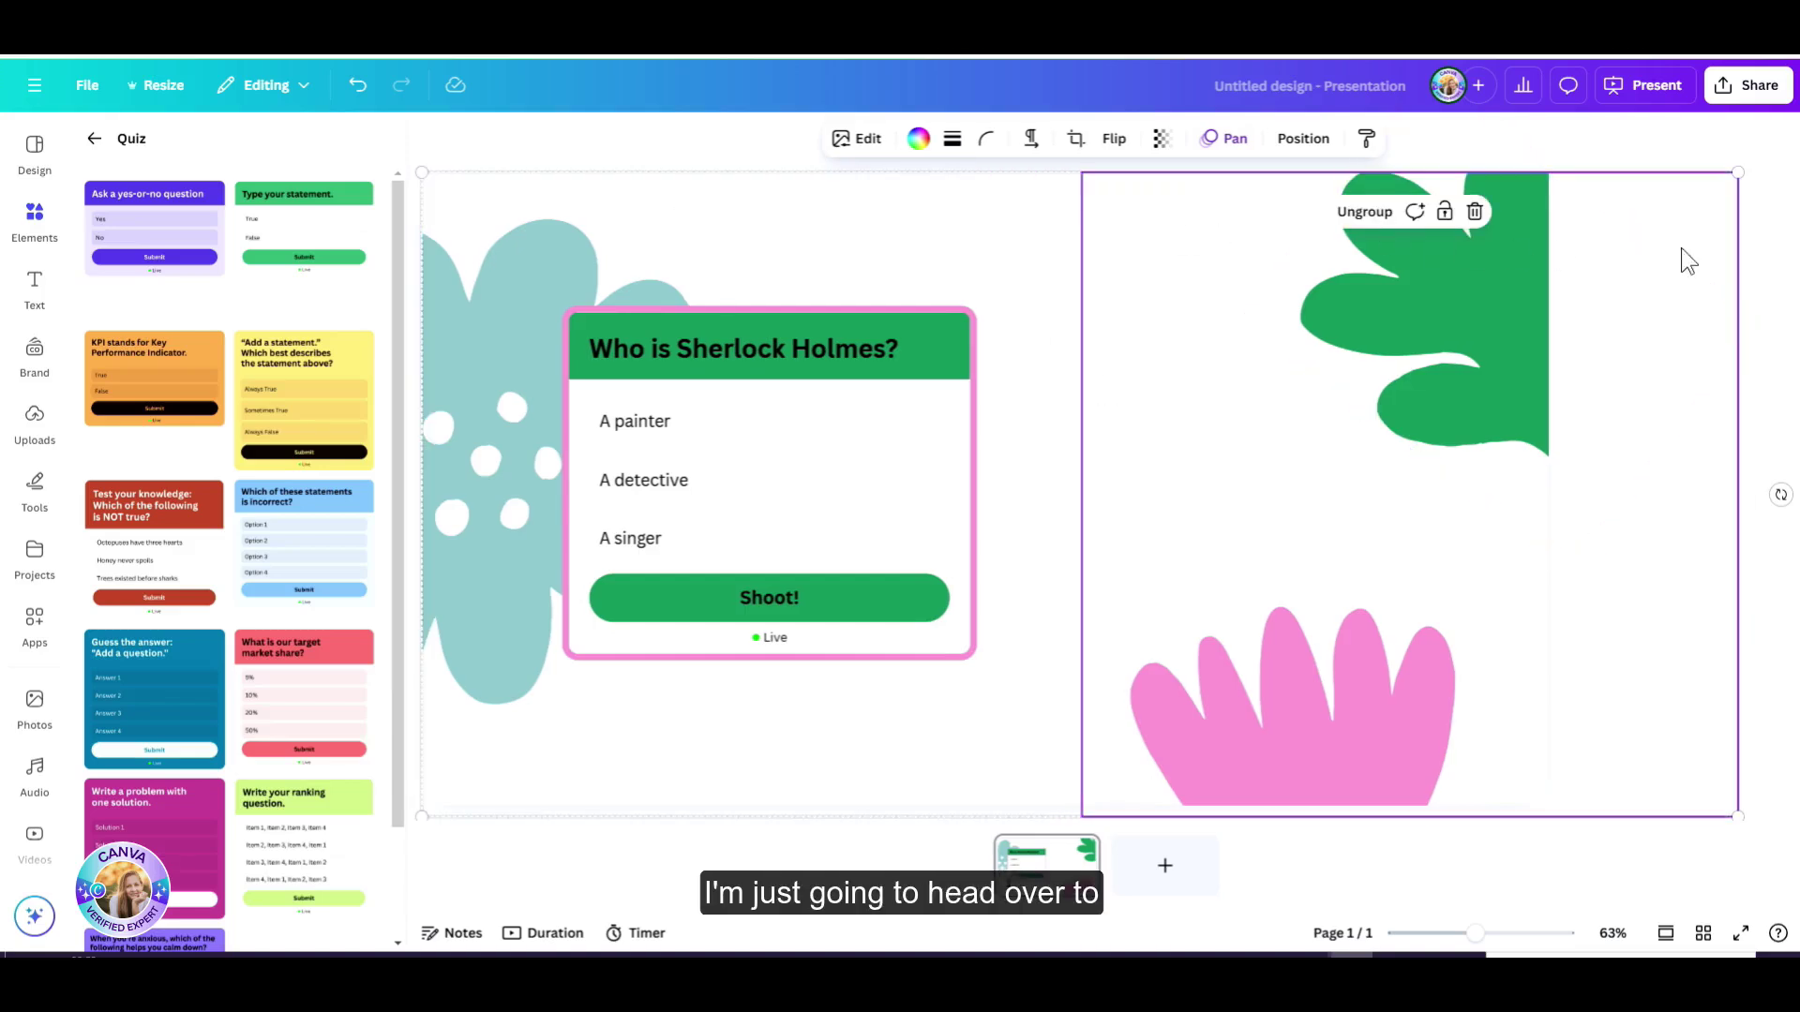
left_click(1736, 157)
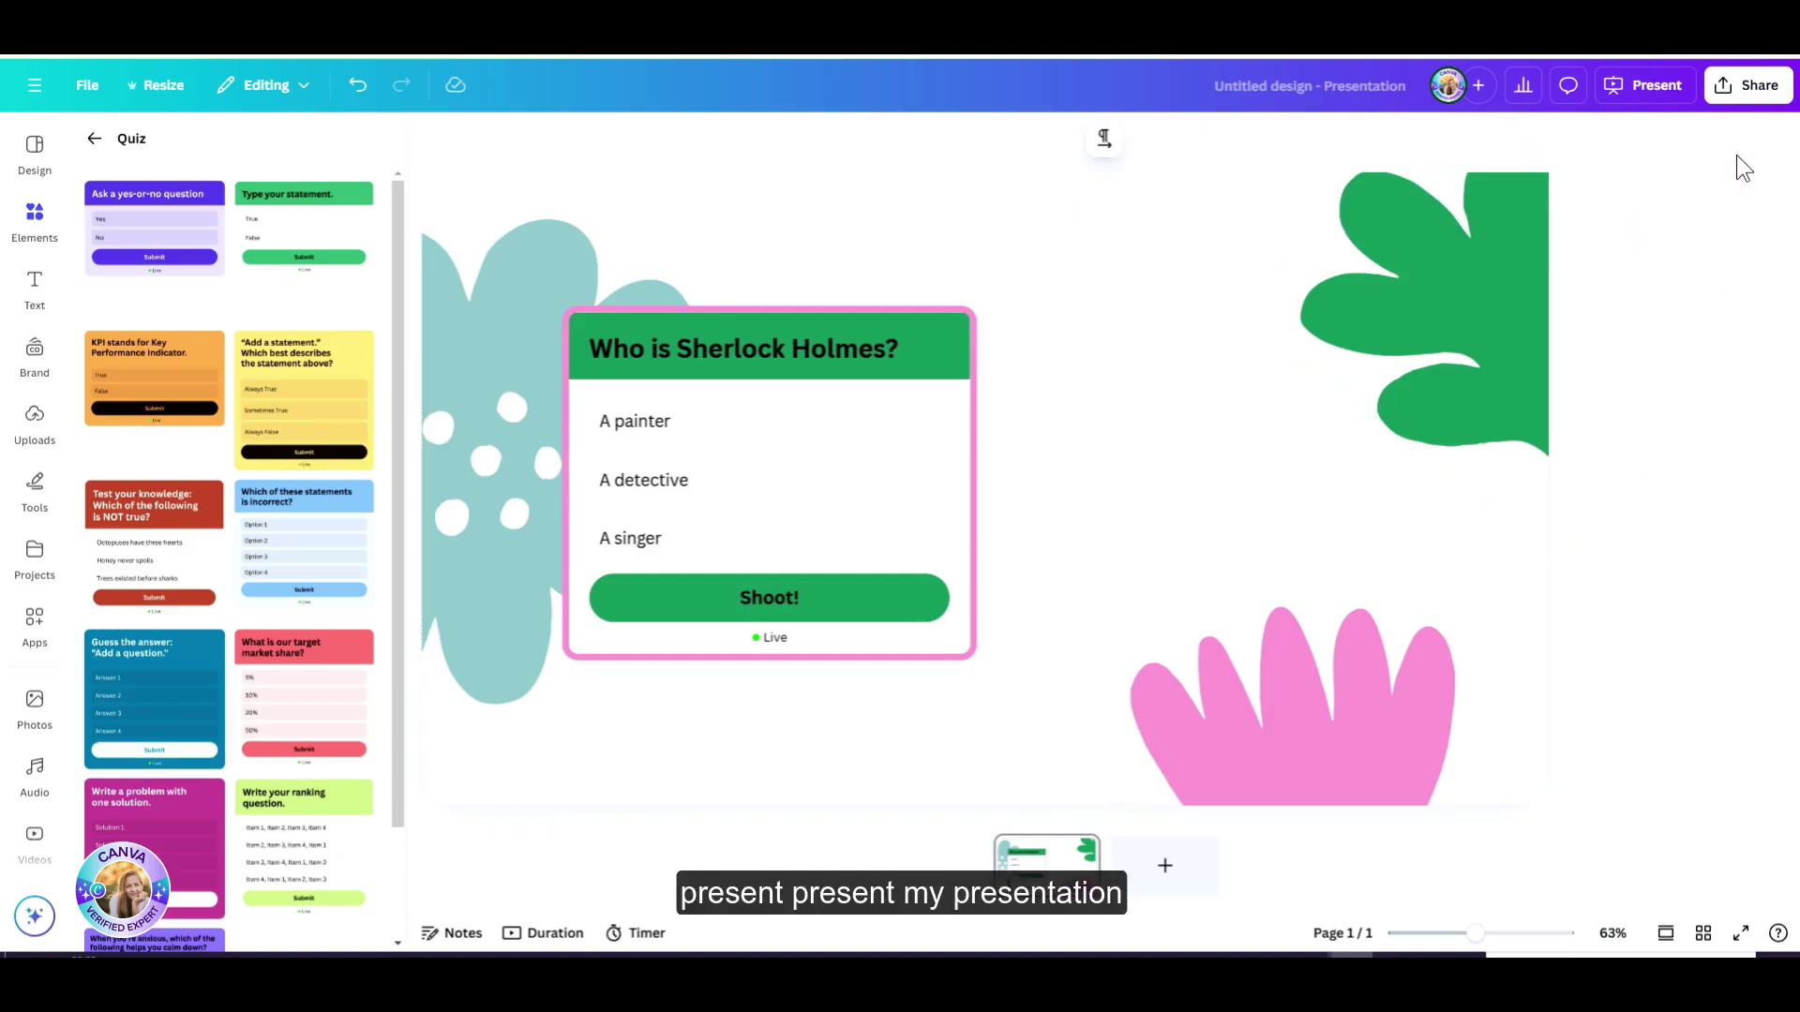
- Present full screen, submit A detective as the answer to get Correct, then exit to the editor
left_click(1637, 92)
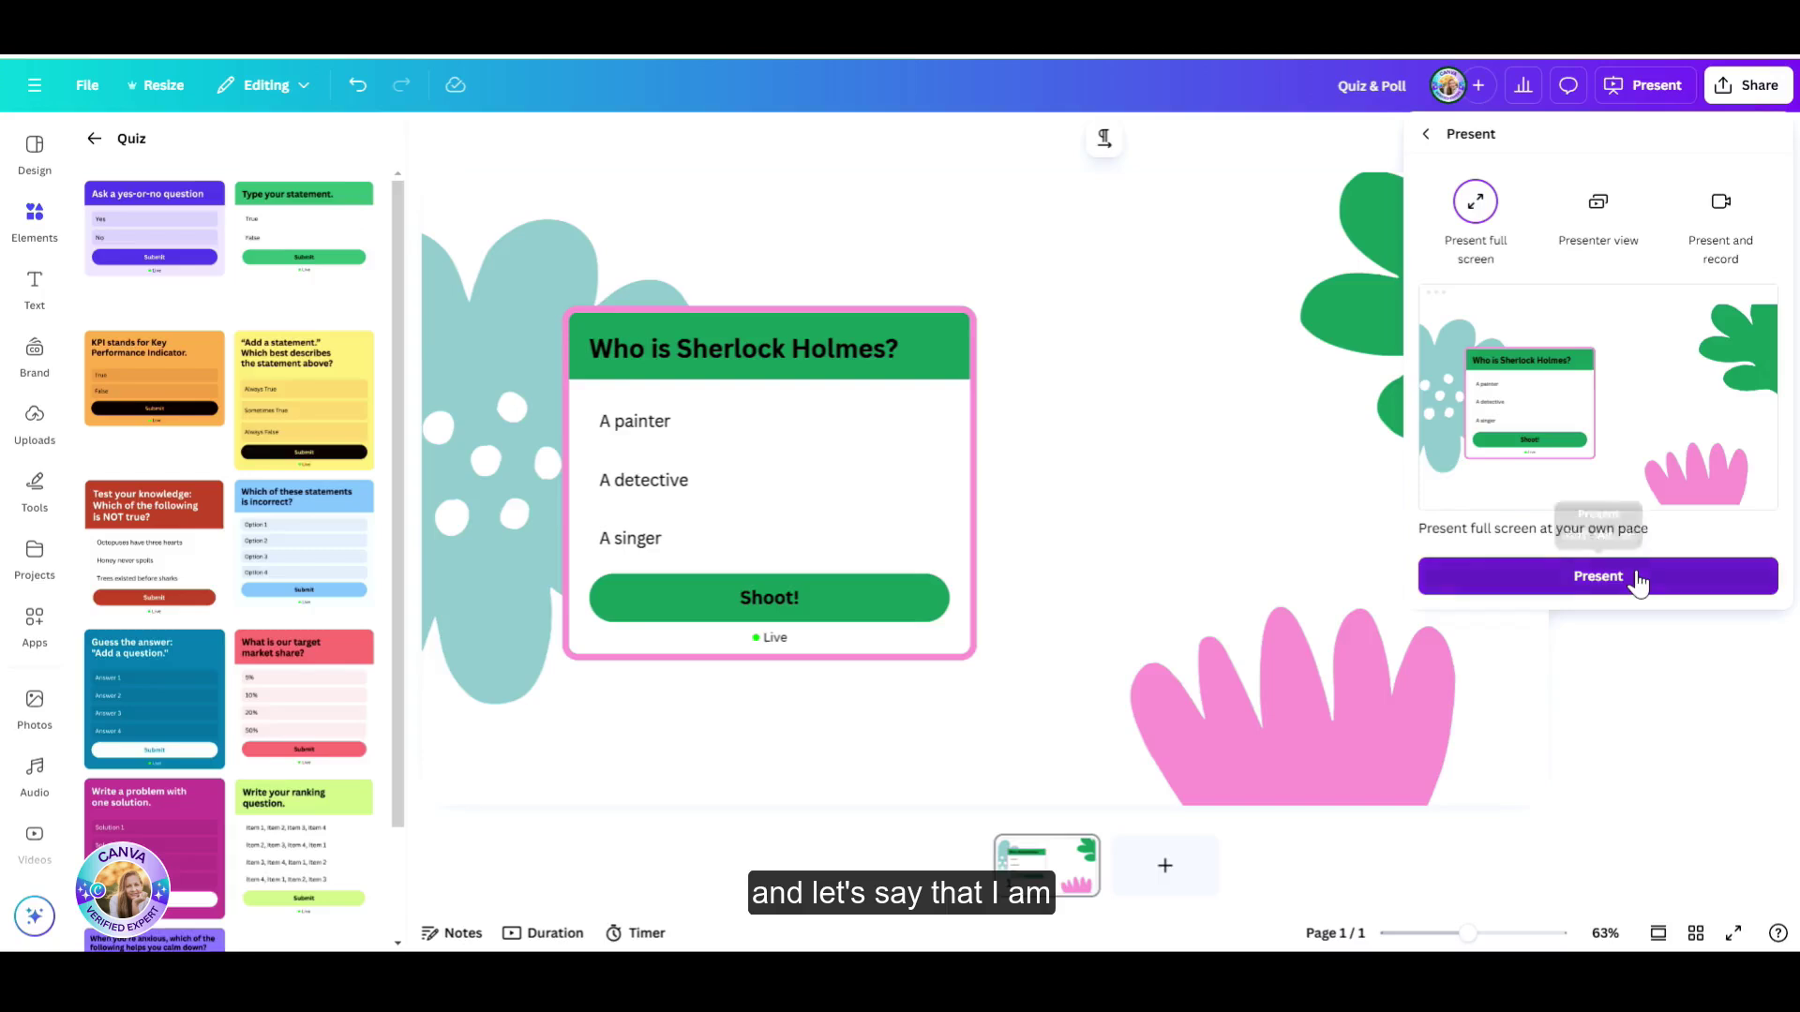
left_click(1637, 579)
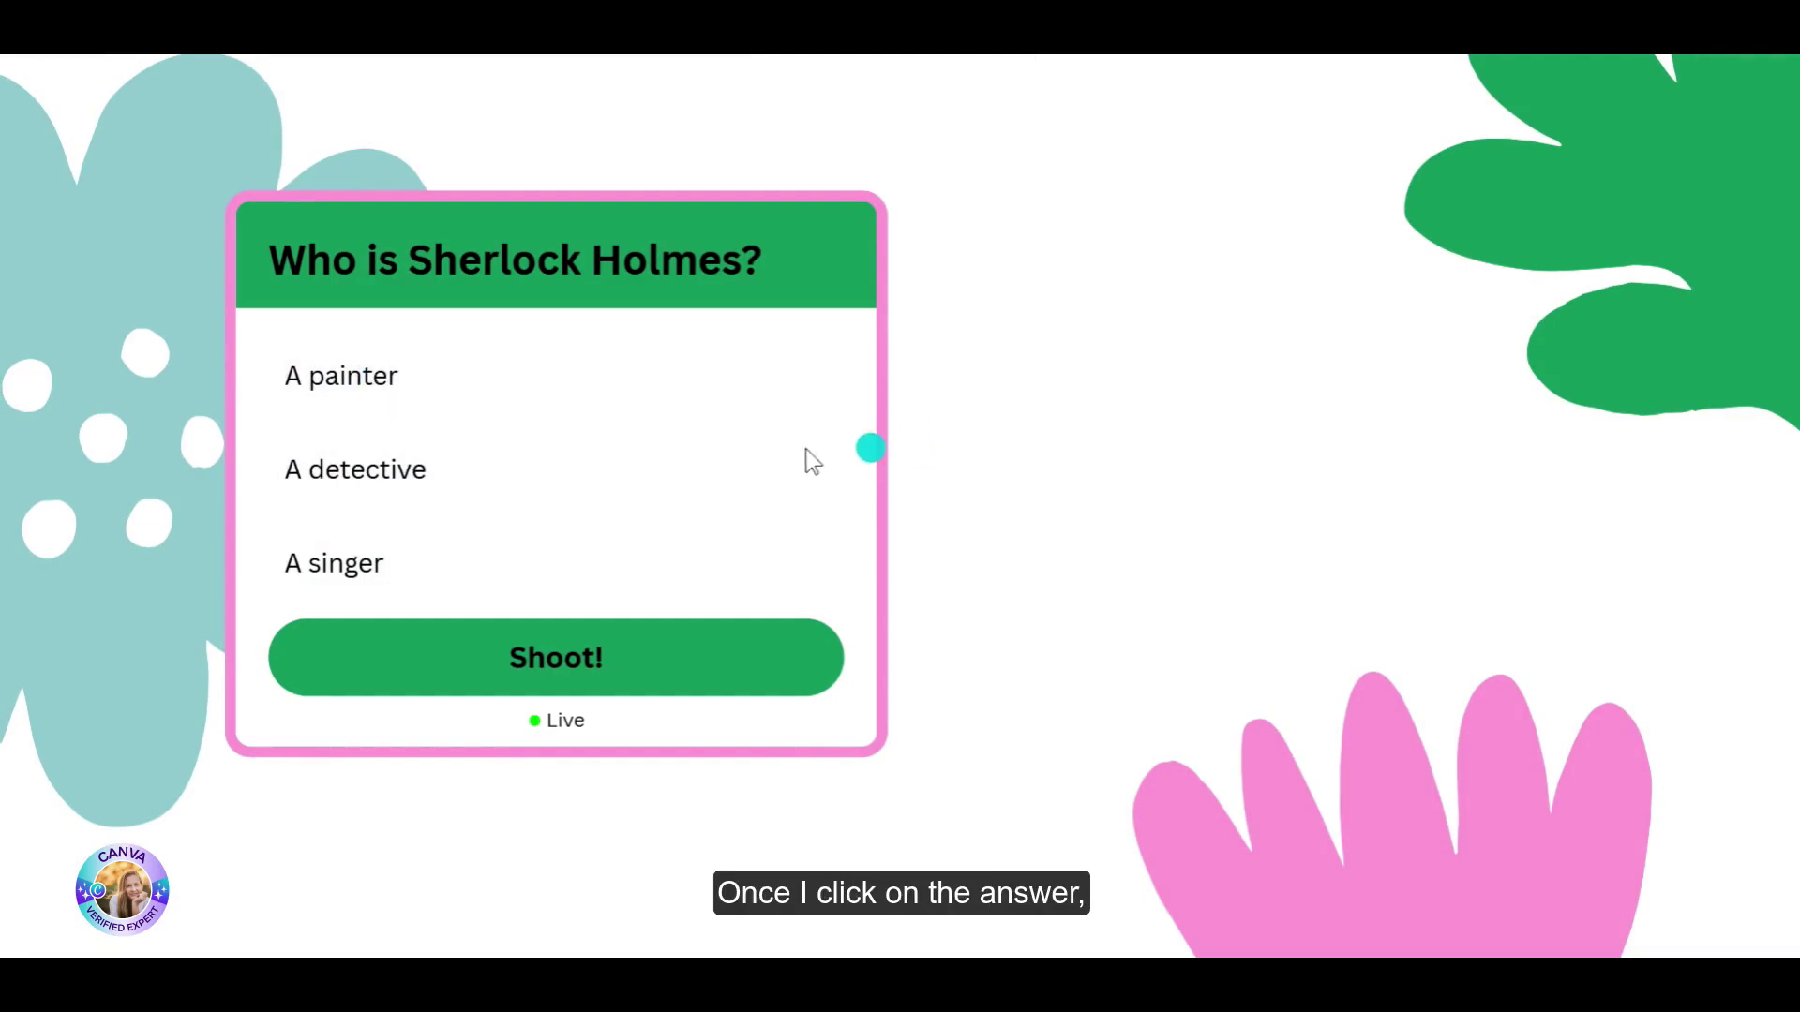
left_click(405, 474)
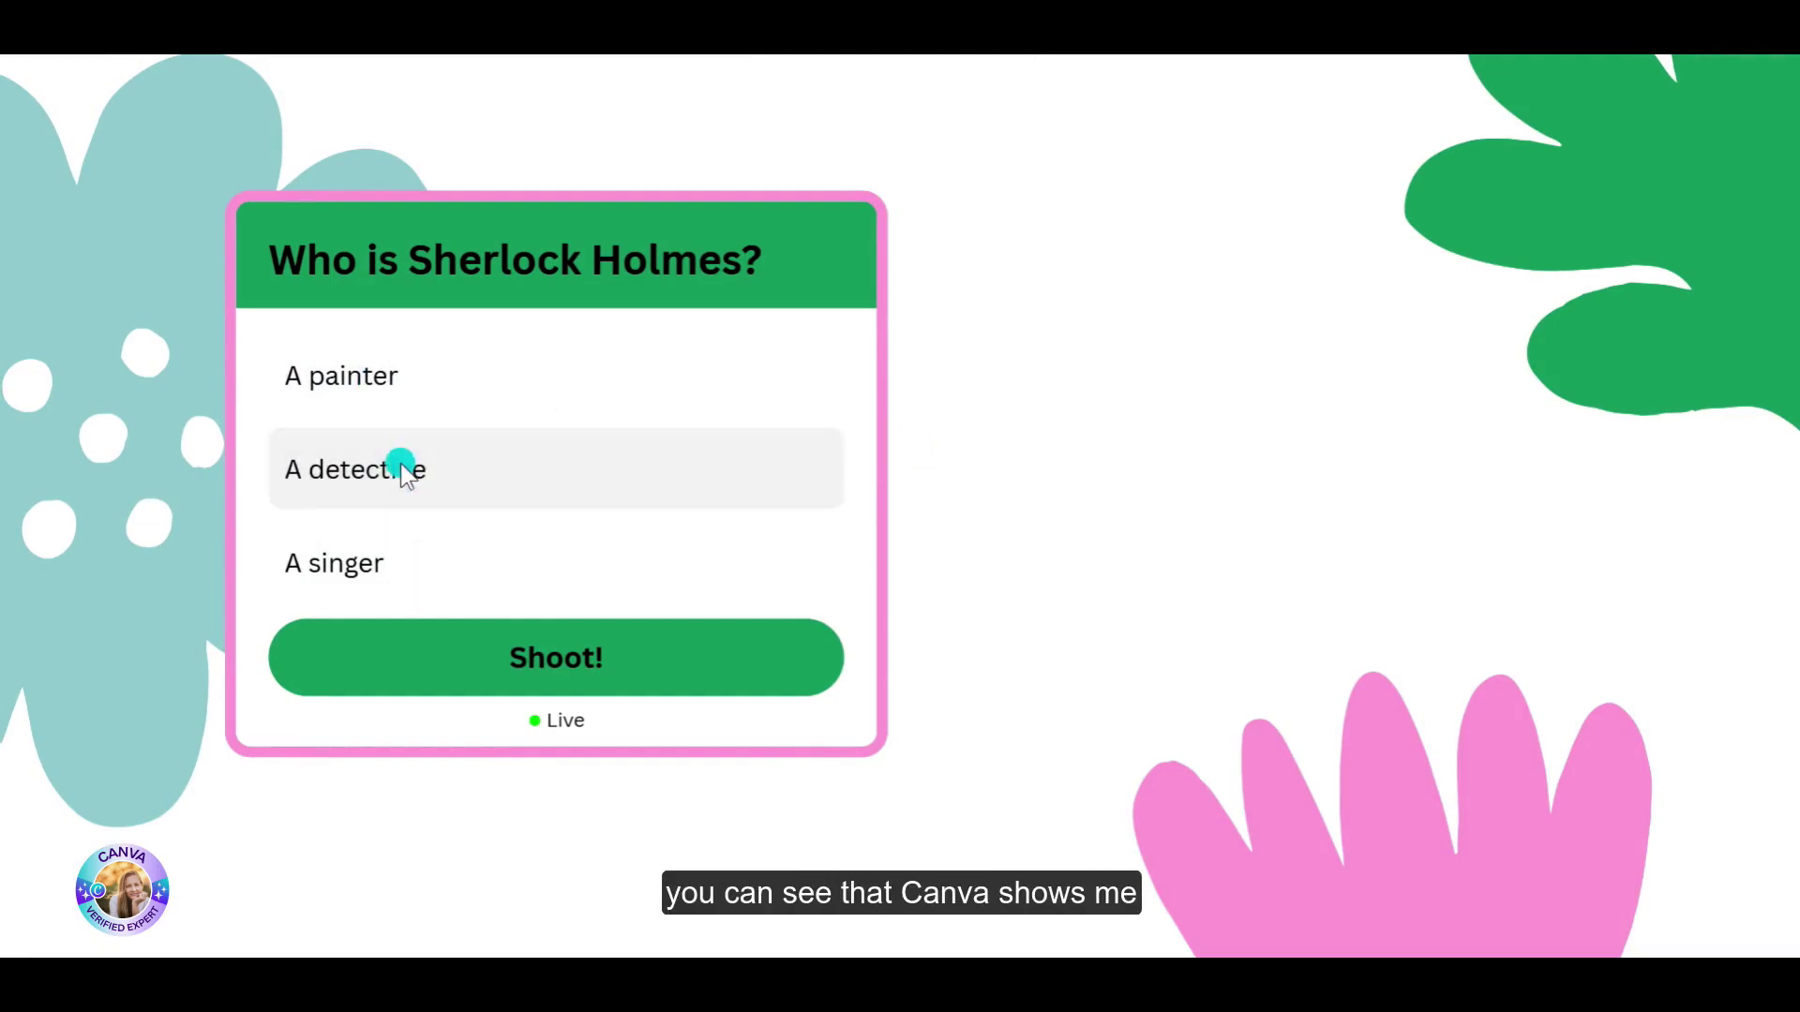
left_click(548, 661)
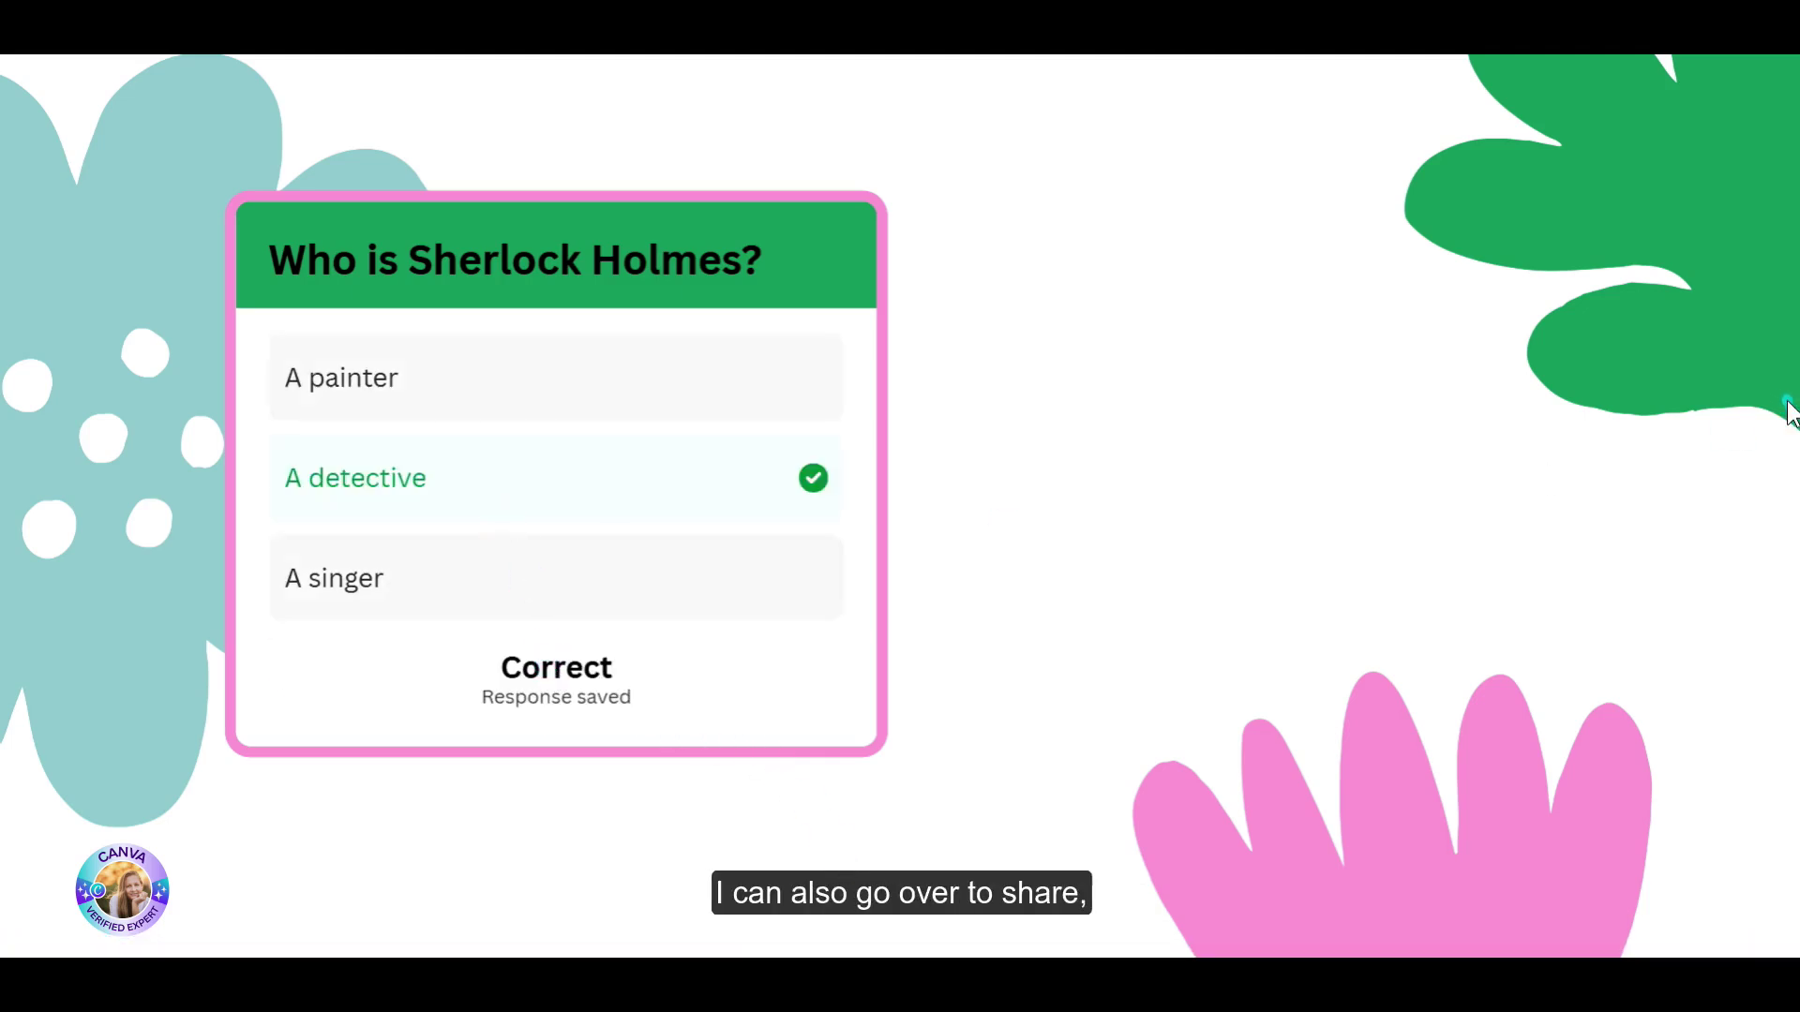
key("Escape")
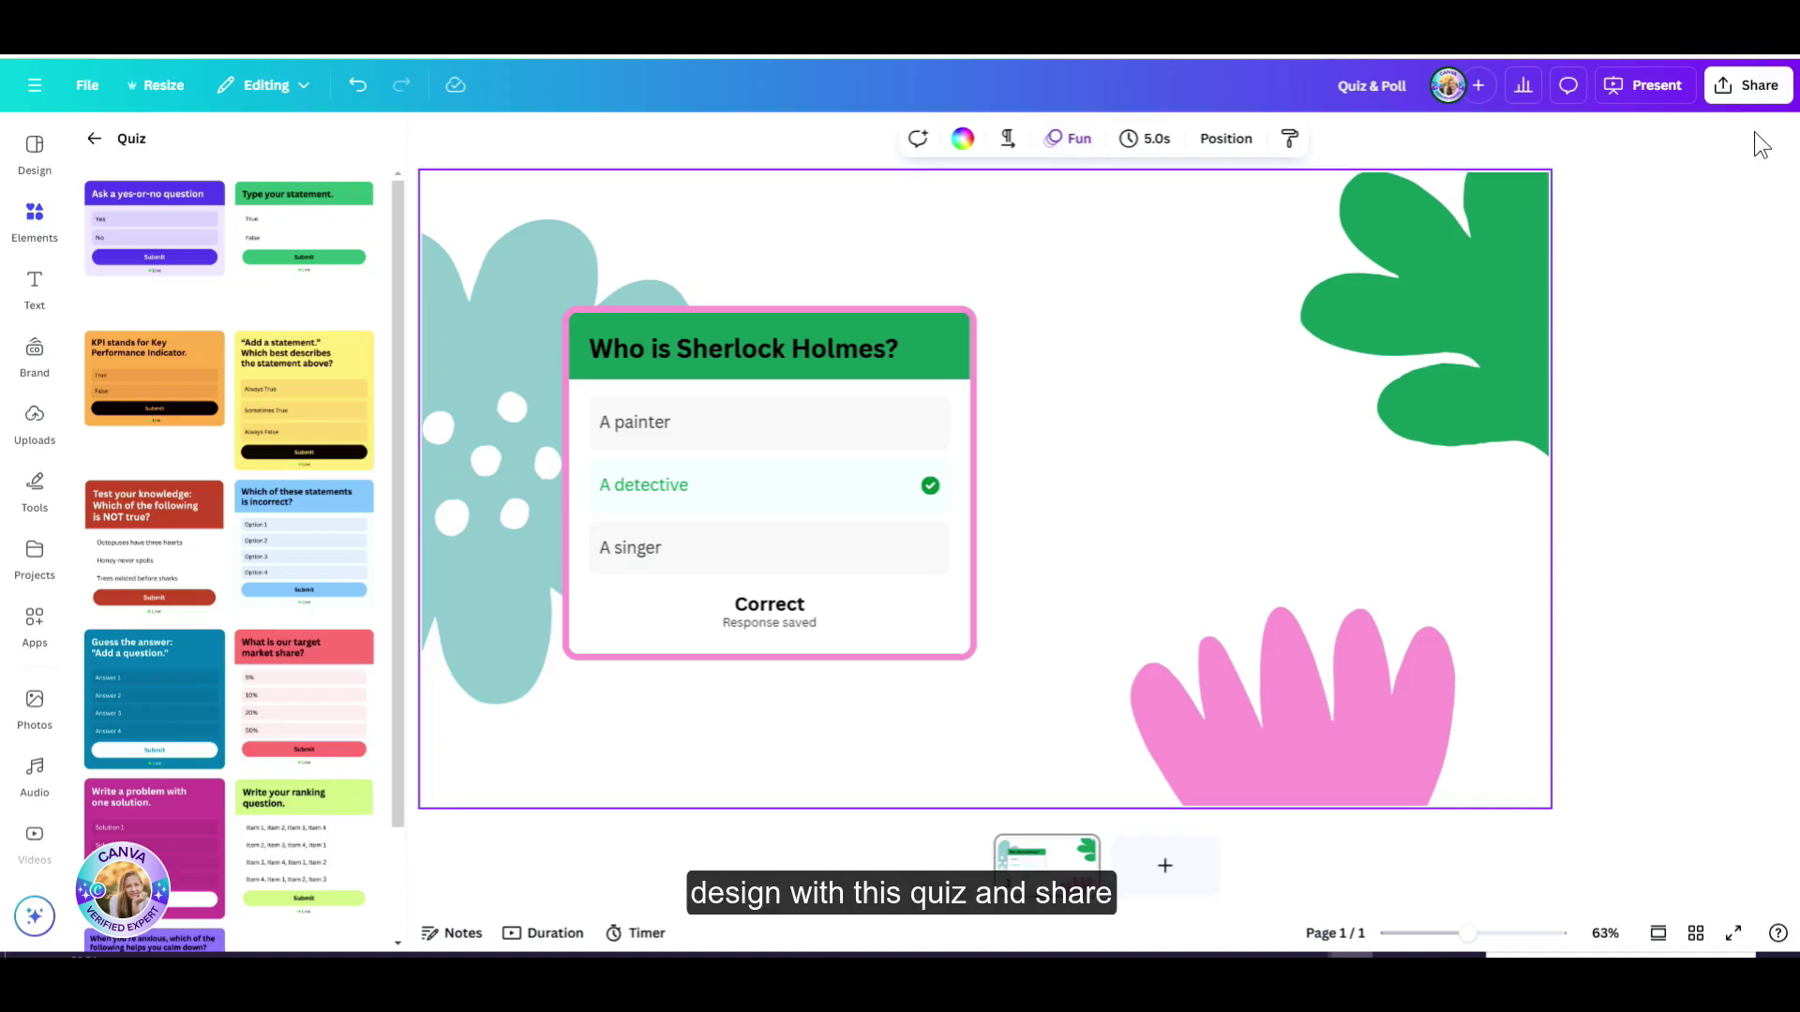
- Create a public view link for the quiz design and copy it
left_click(1761, 94)
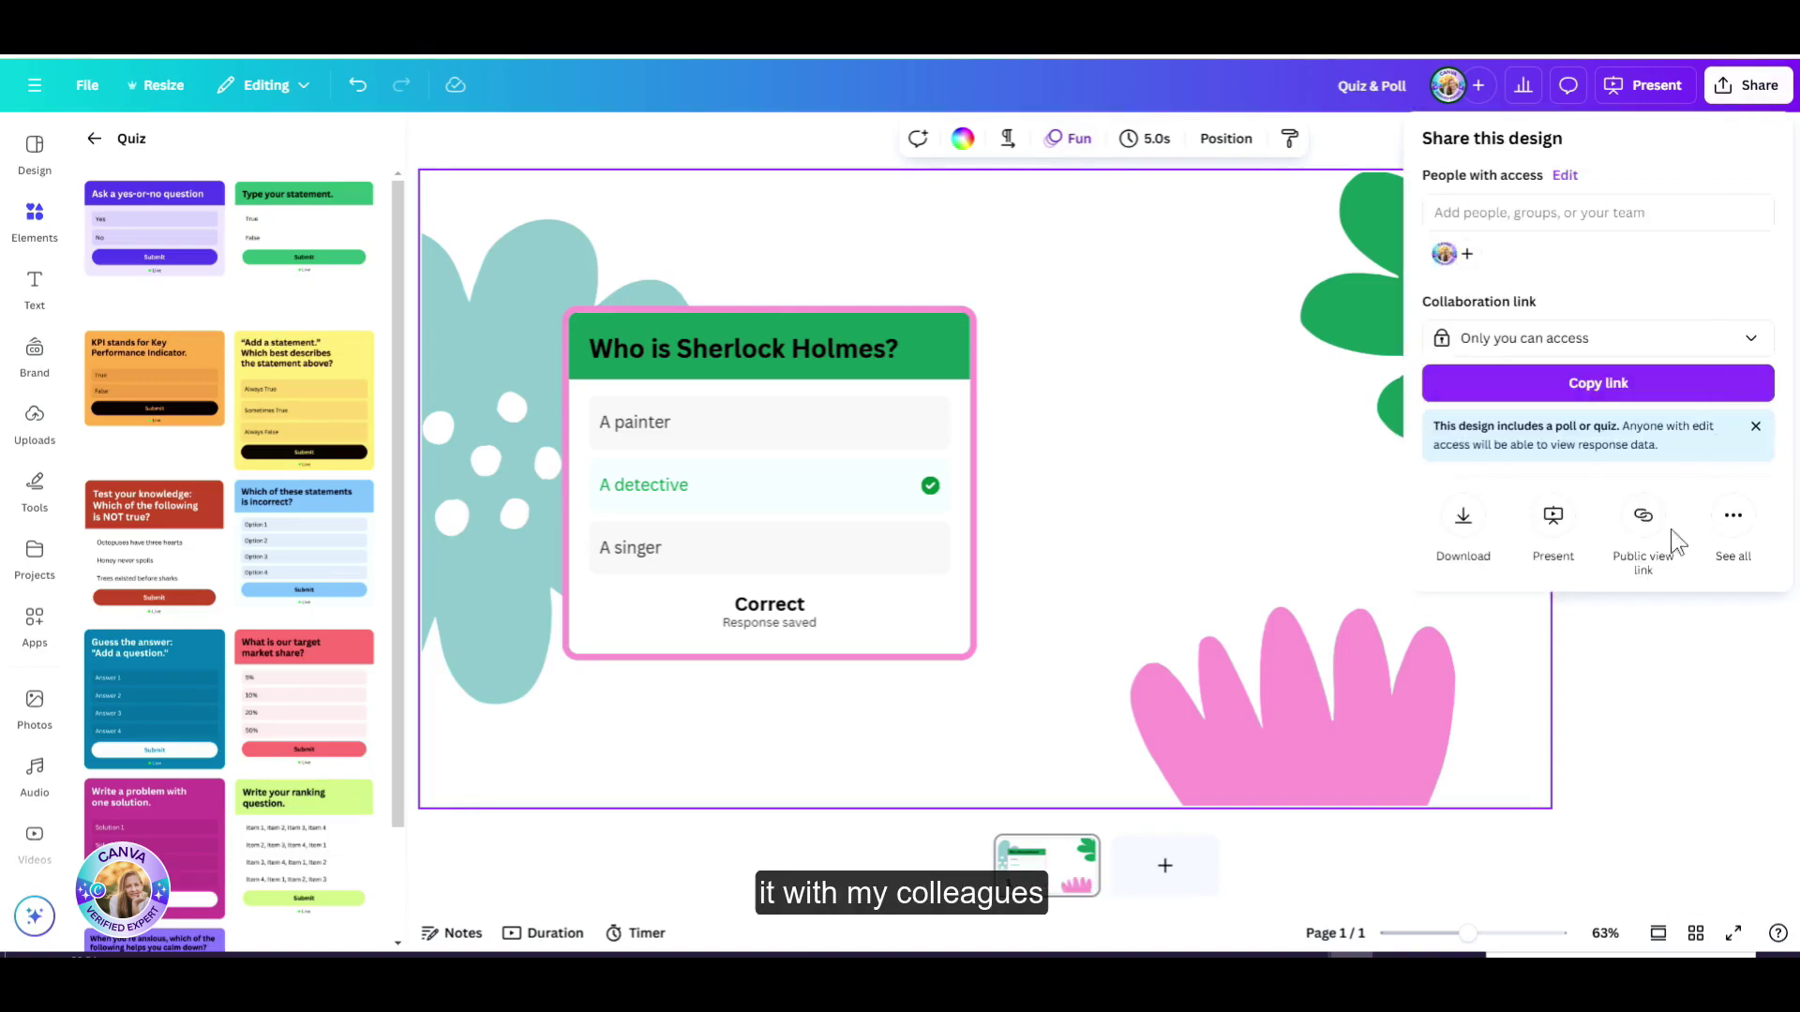
left_click(1644, 521)
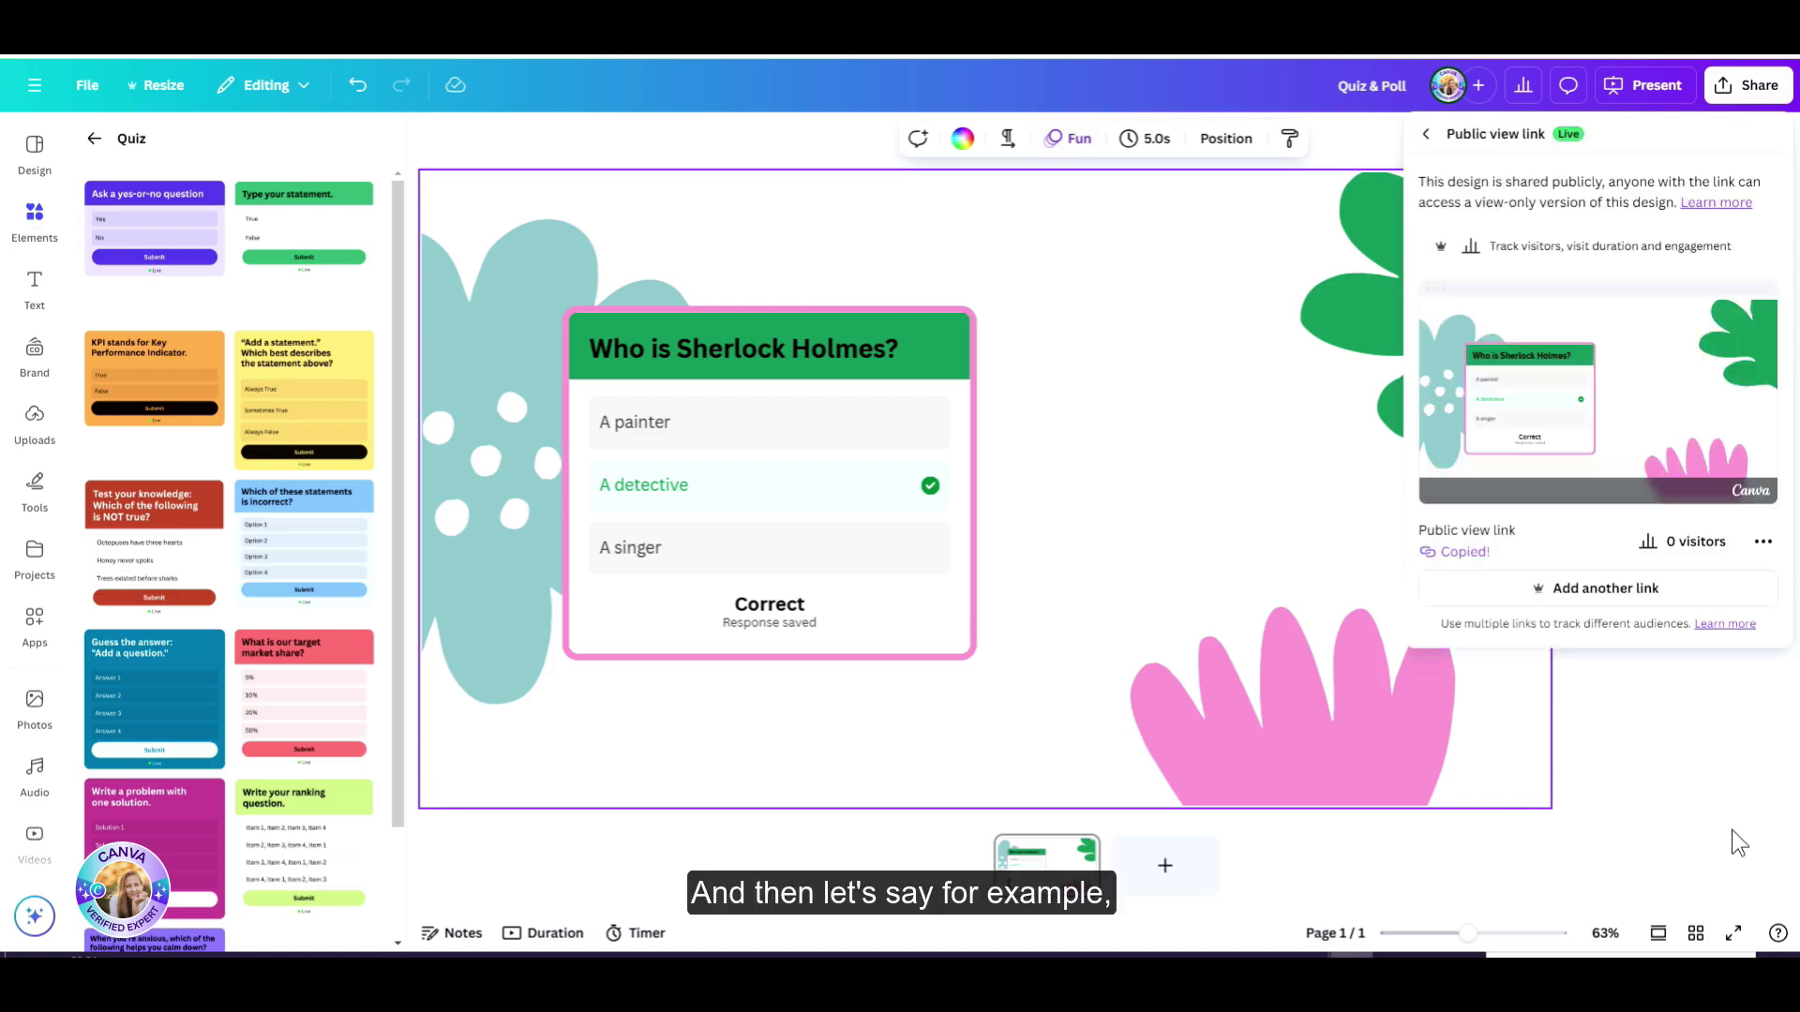
left_click(1696, 783)
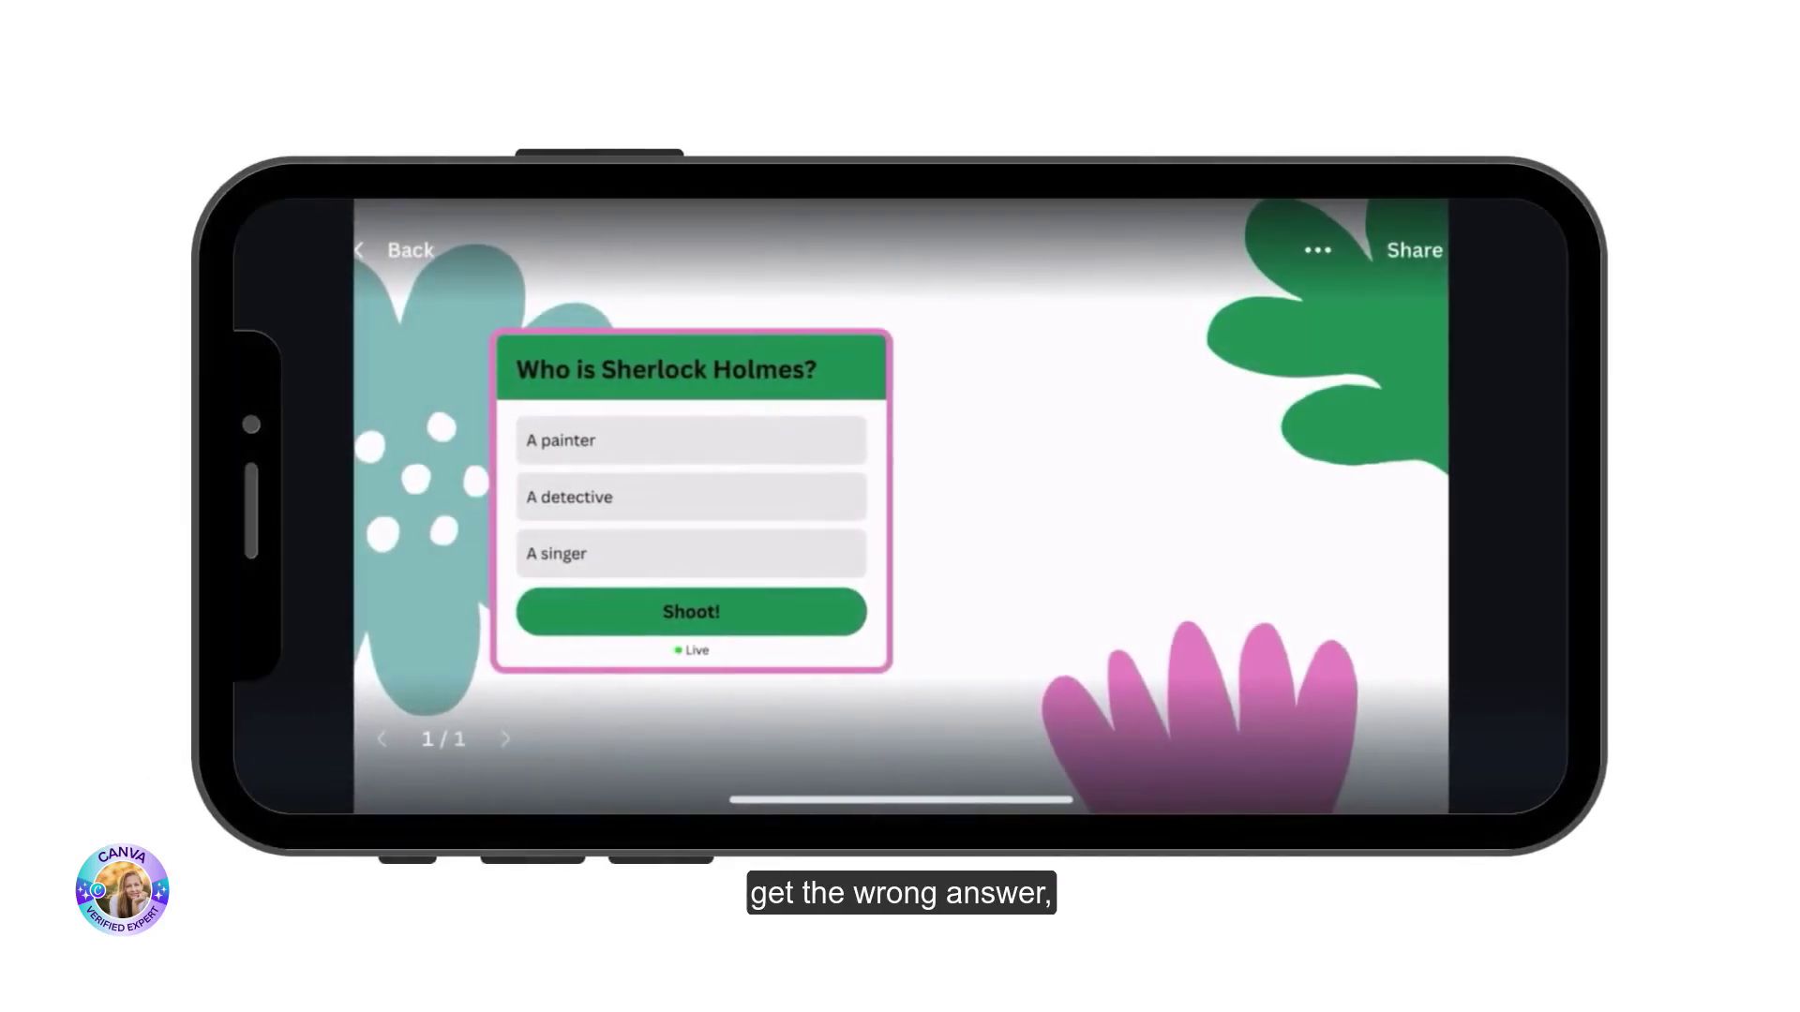
- On the phone, pick A painter and submit it with Shoot!
left_click(691, 439)
left_click(690, 611)
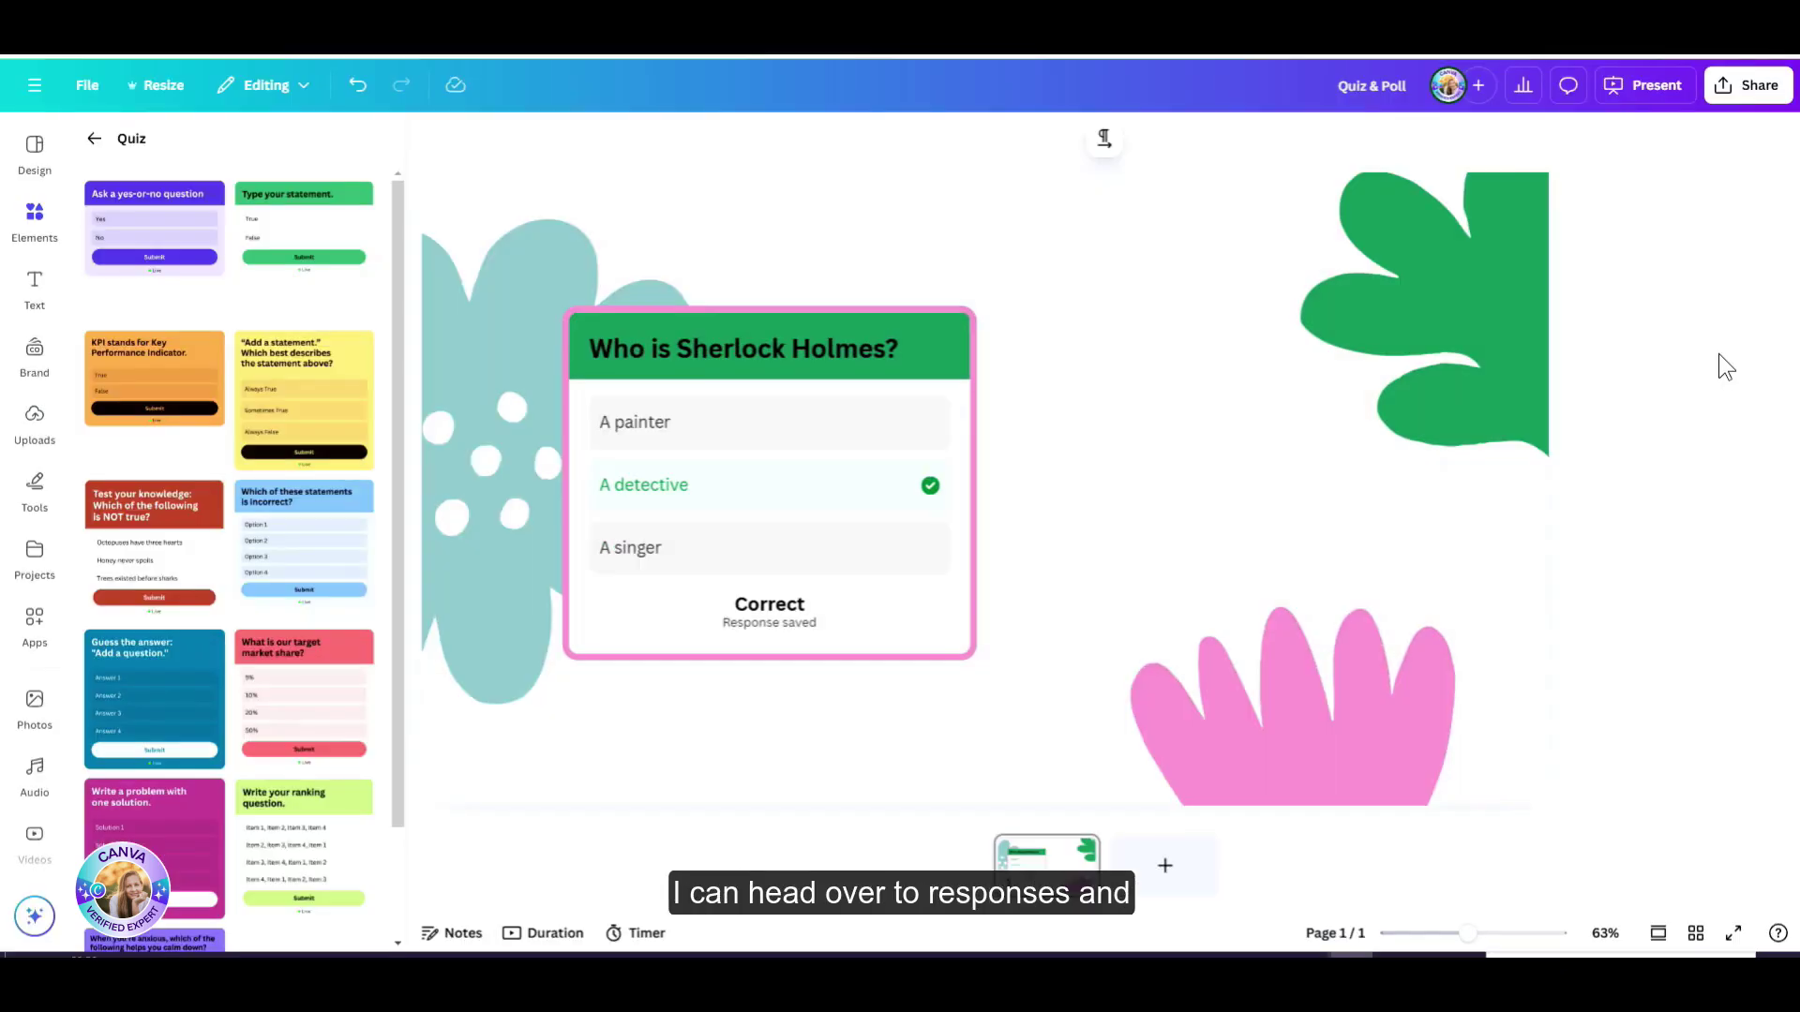
- Select the quiz and check its responses: 2 total, 1 correct, 1 incorrect
left_click(835, 434)
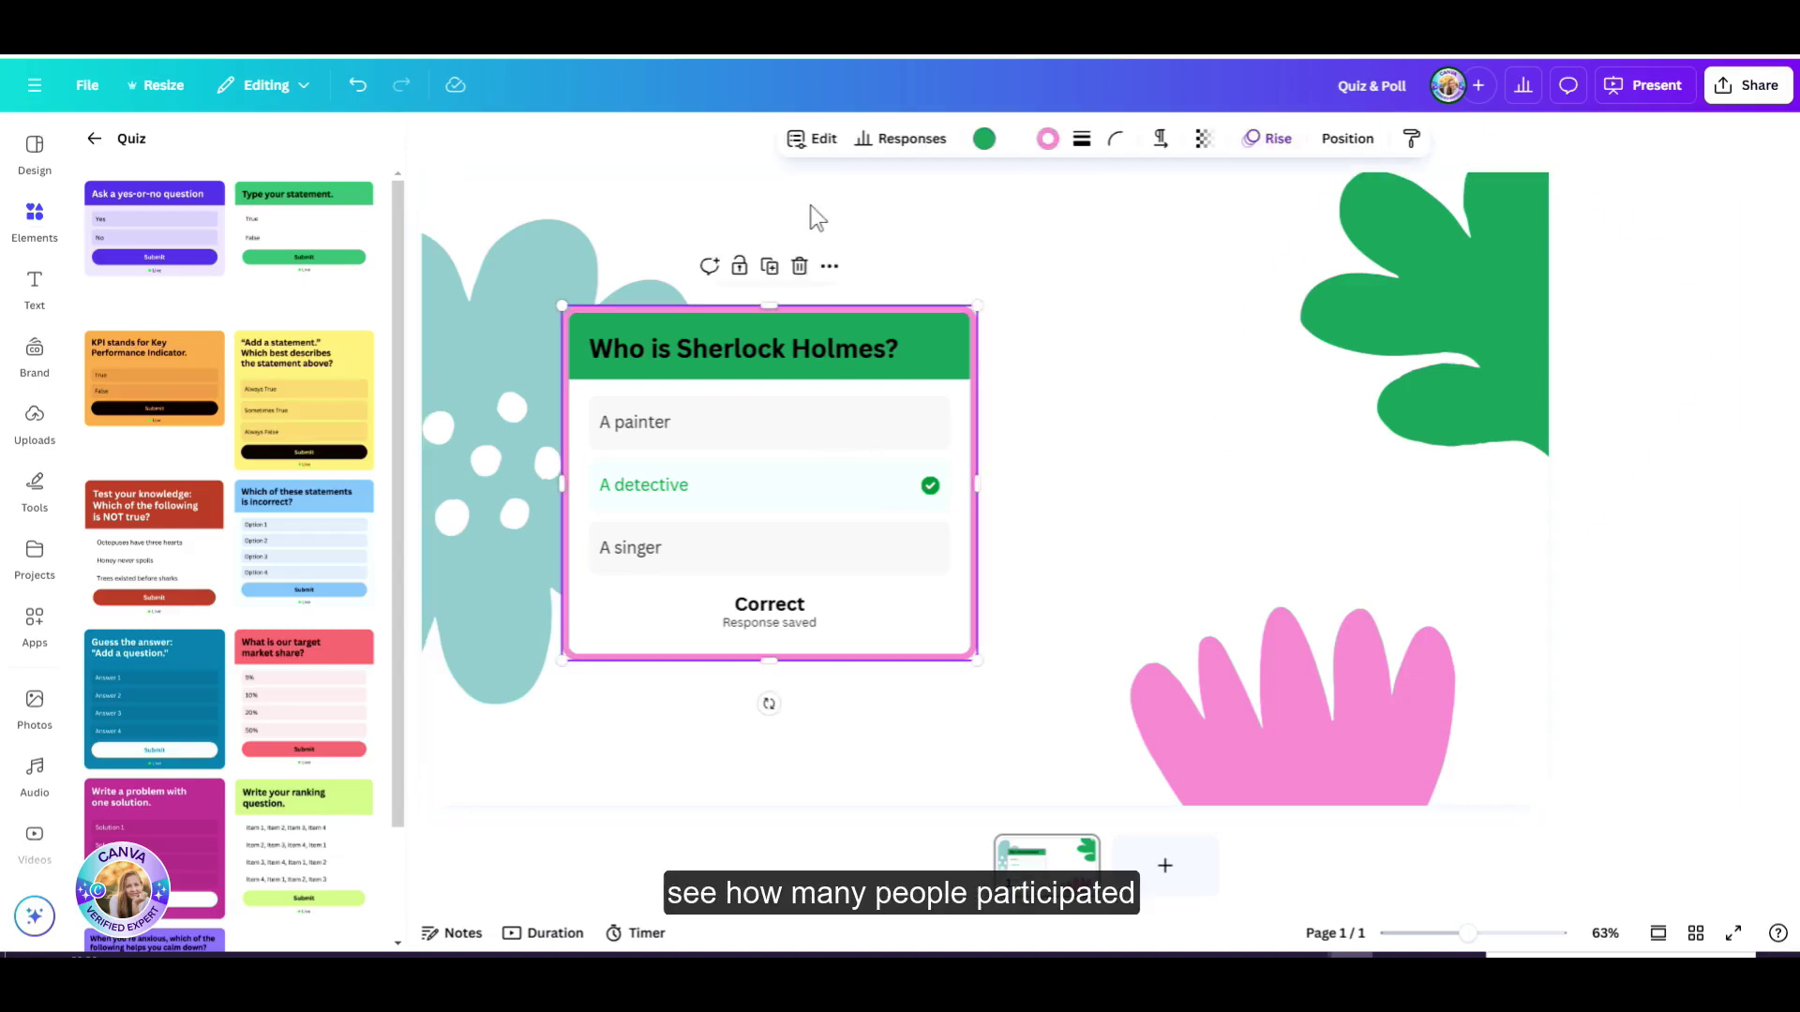
left_click(893, 141)
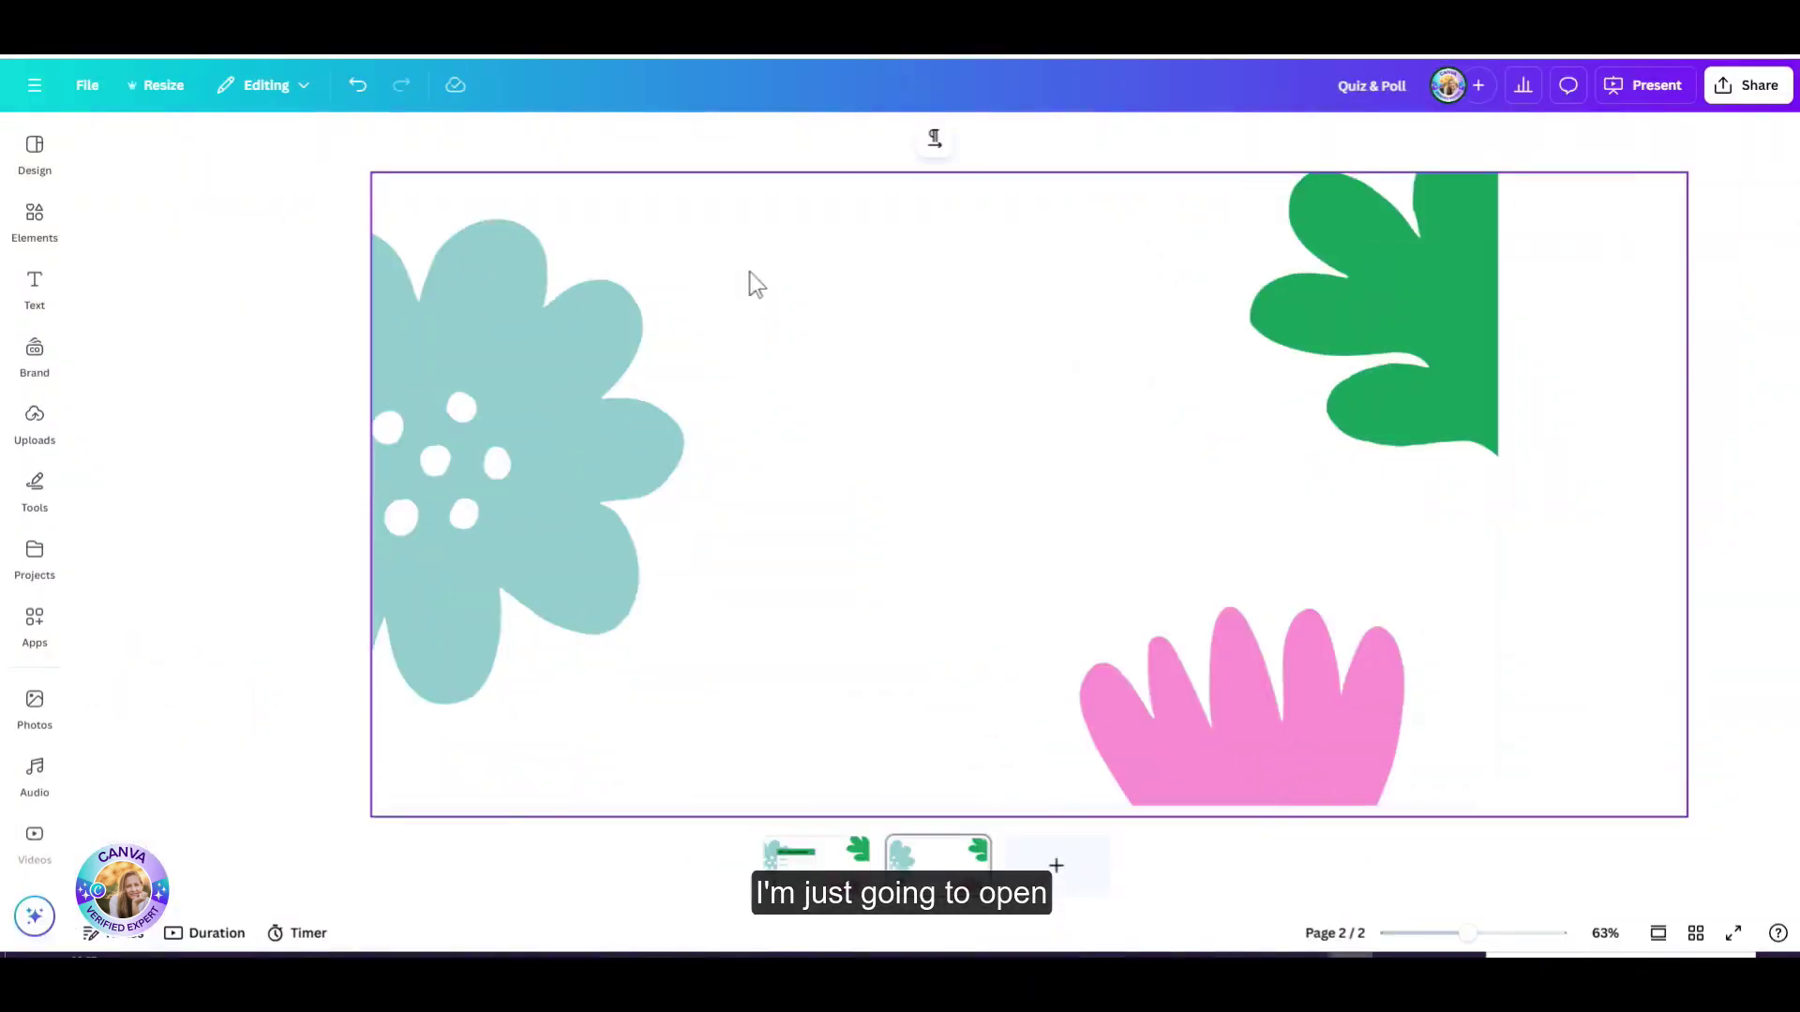
left_click(34, 220)
- Add the pink-headed Mood check poll to page 2 and open its question and options for editing
left_click(94, 138)
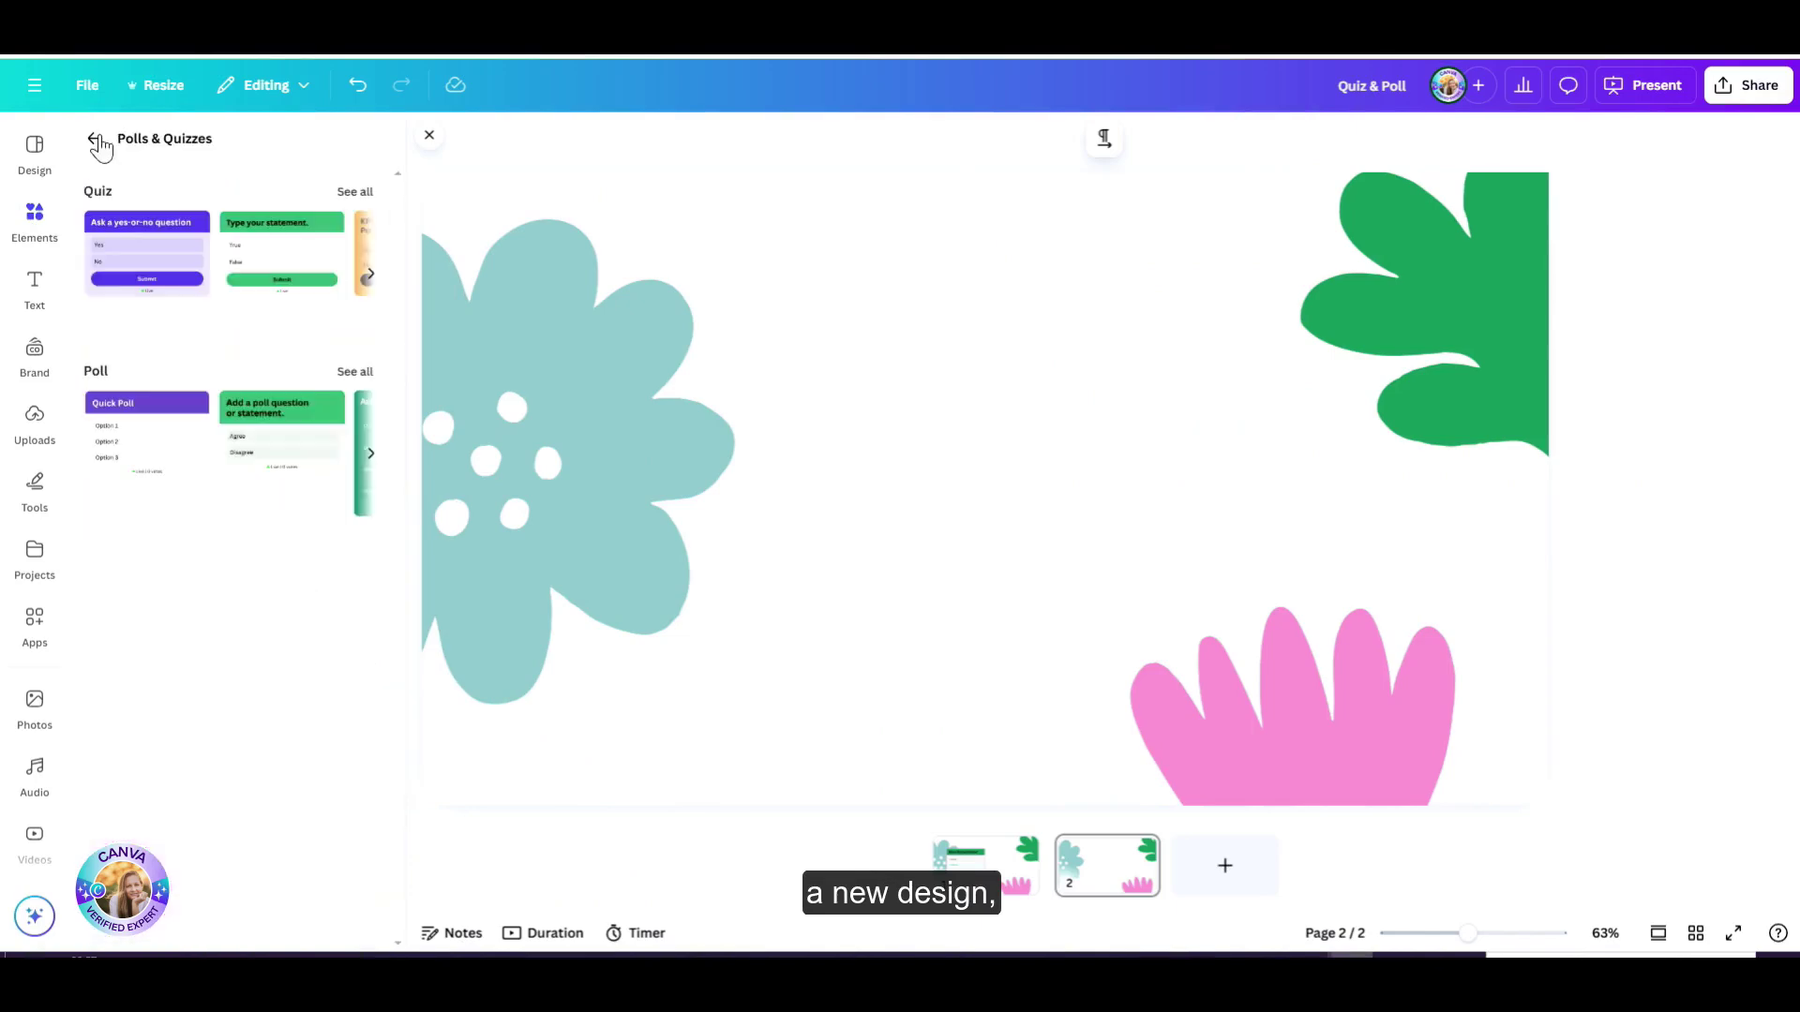
left_click(352, 372)
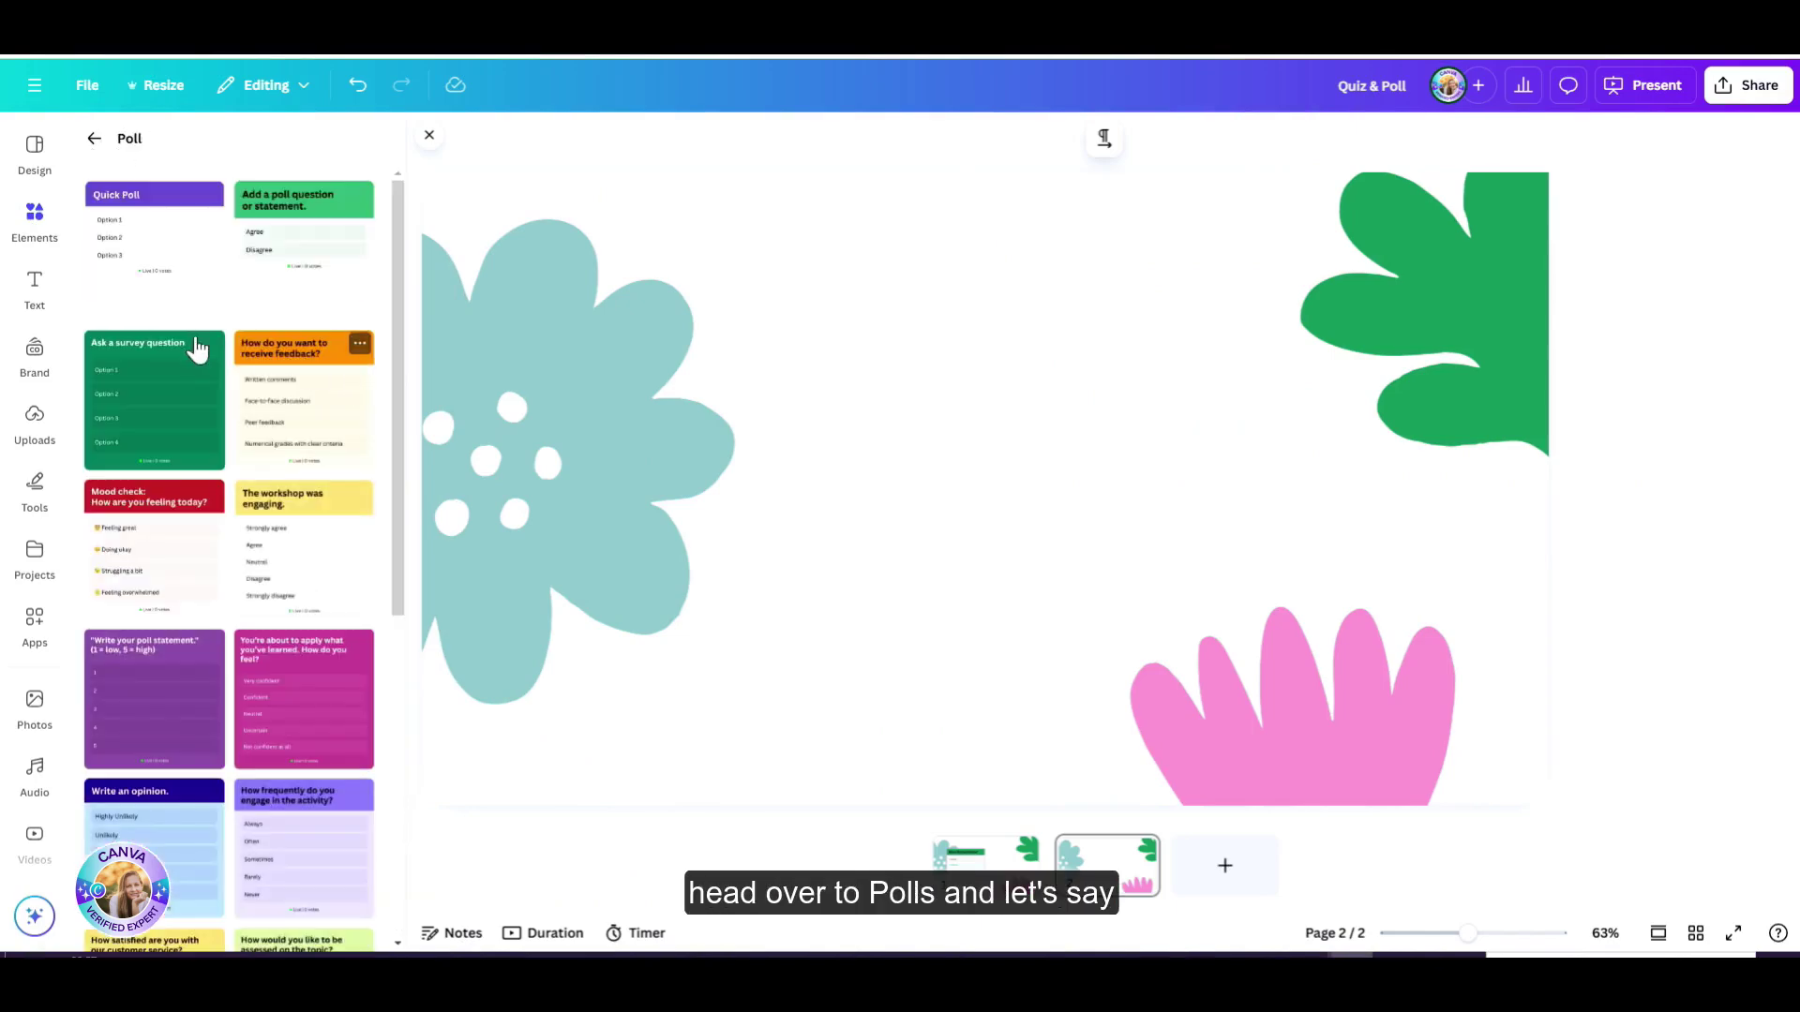
scroll(202, 736, "down", 3)
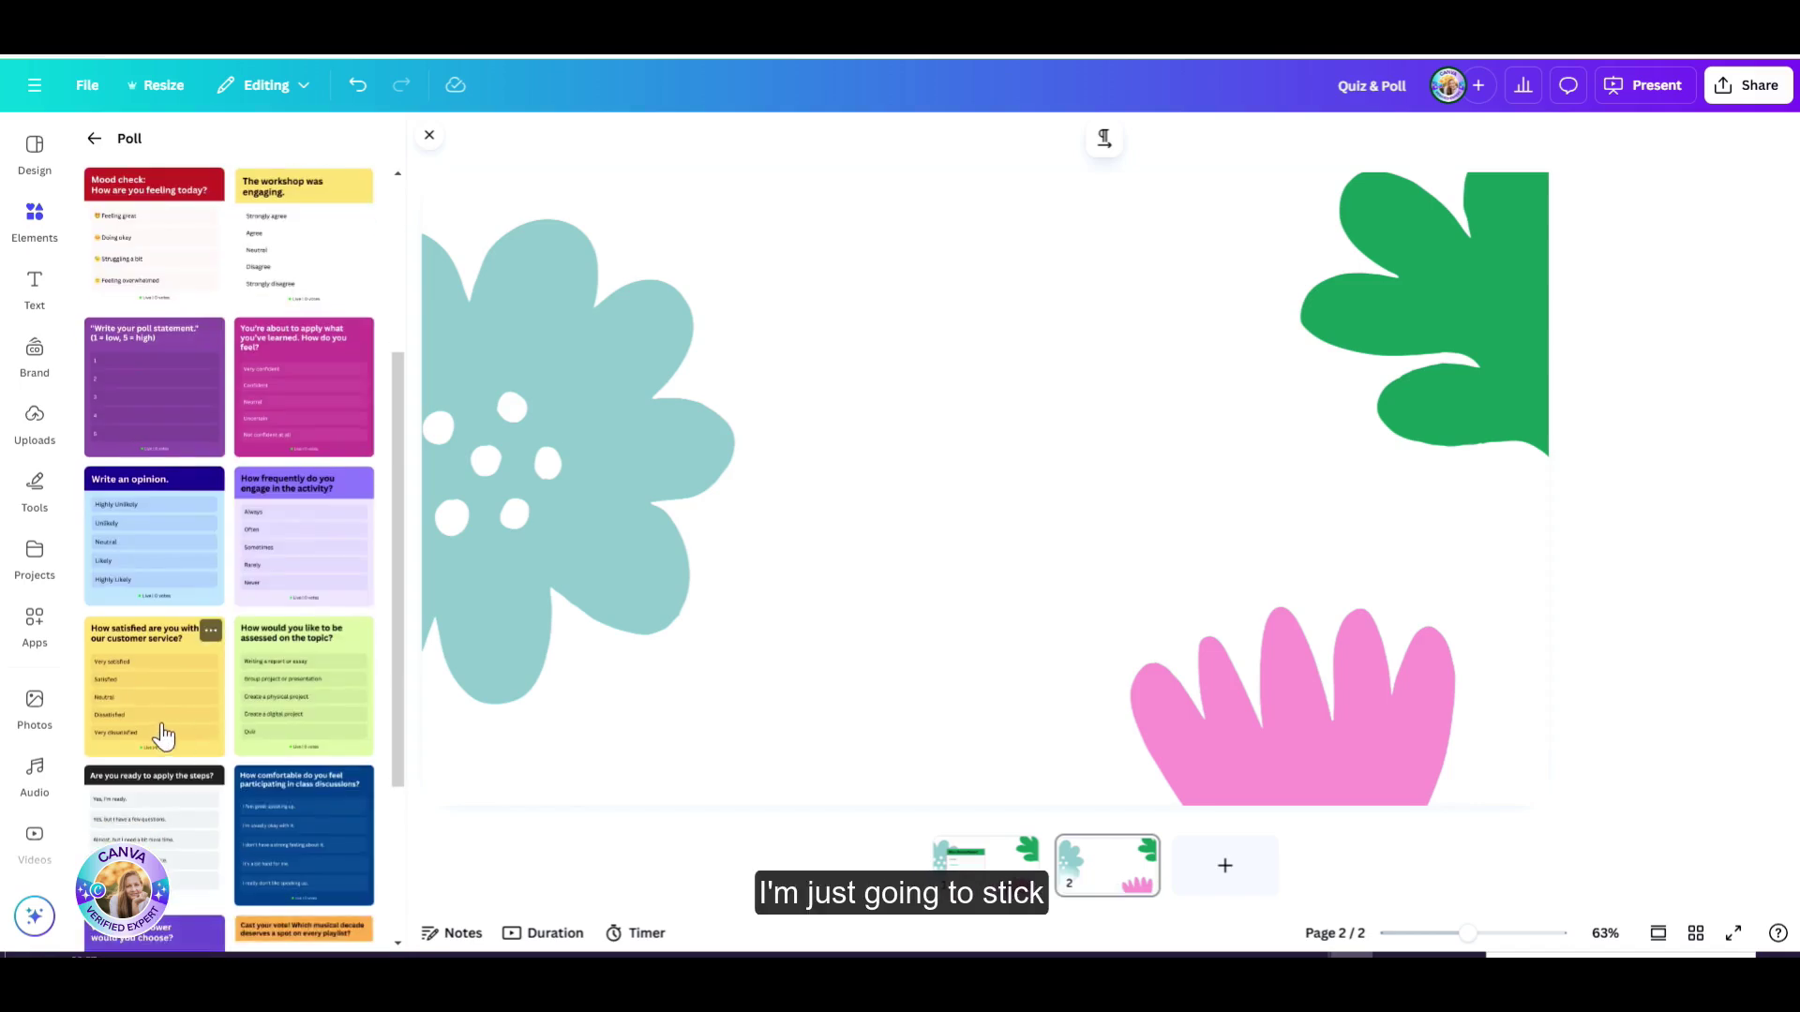
scroll(153, 735, "up", 3)
left_click(154, 534)
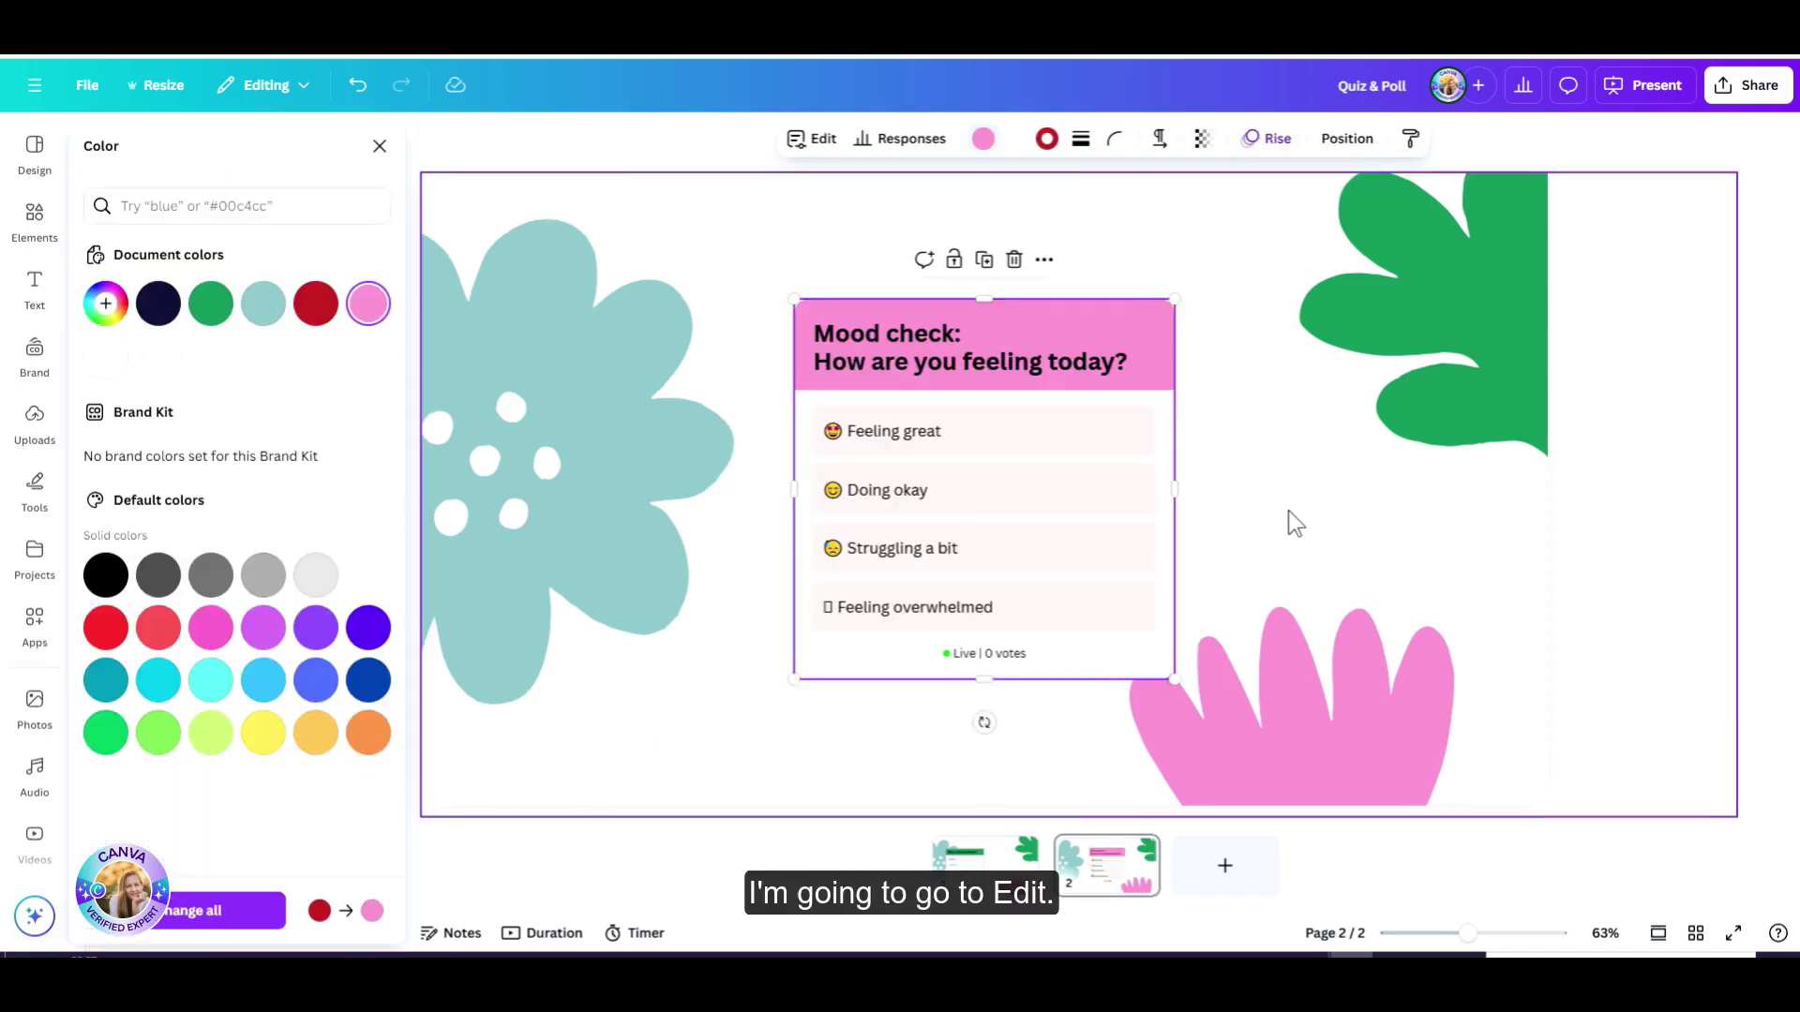
left_click(1288, 510)
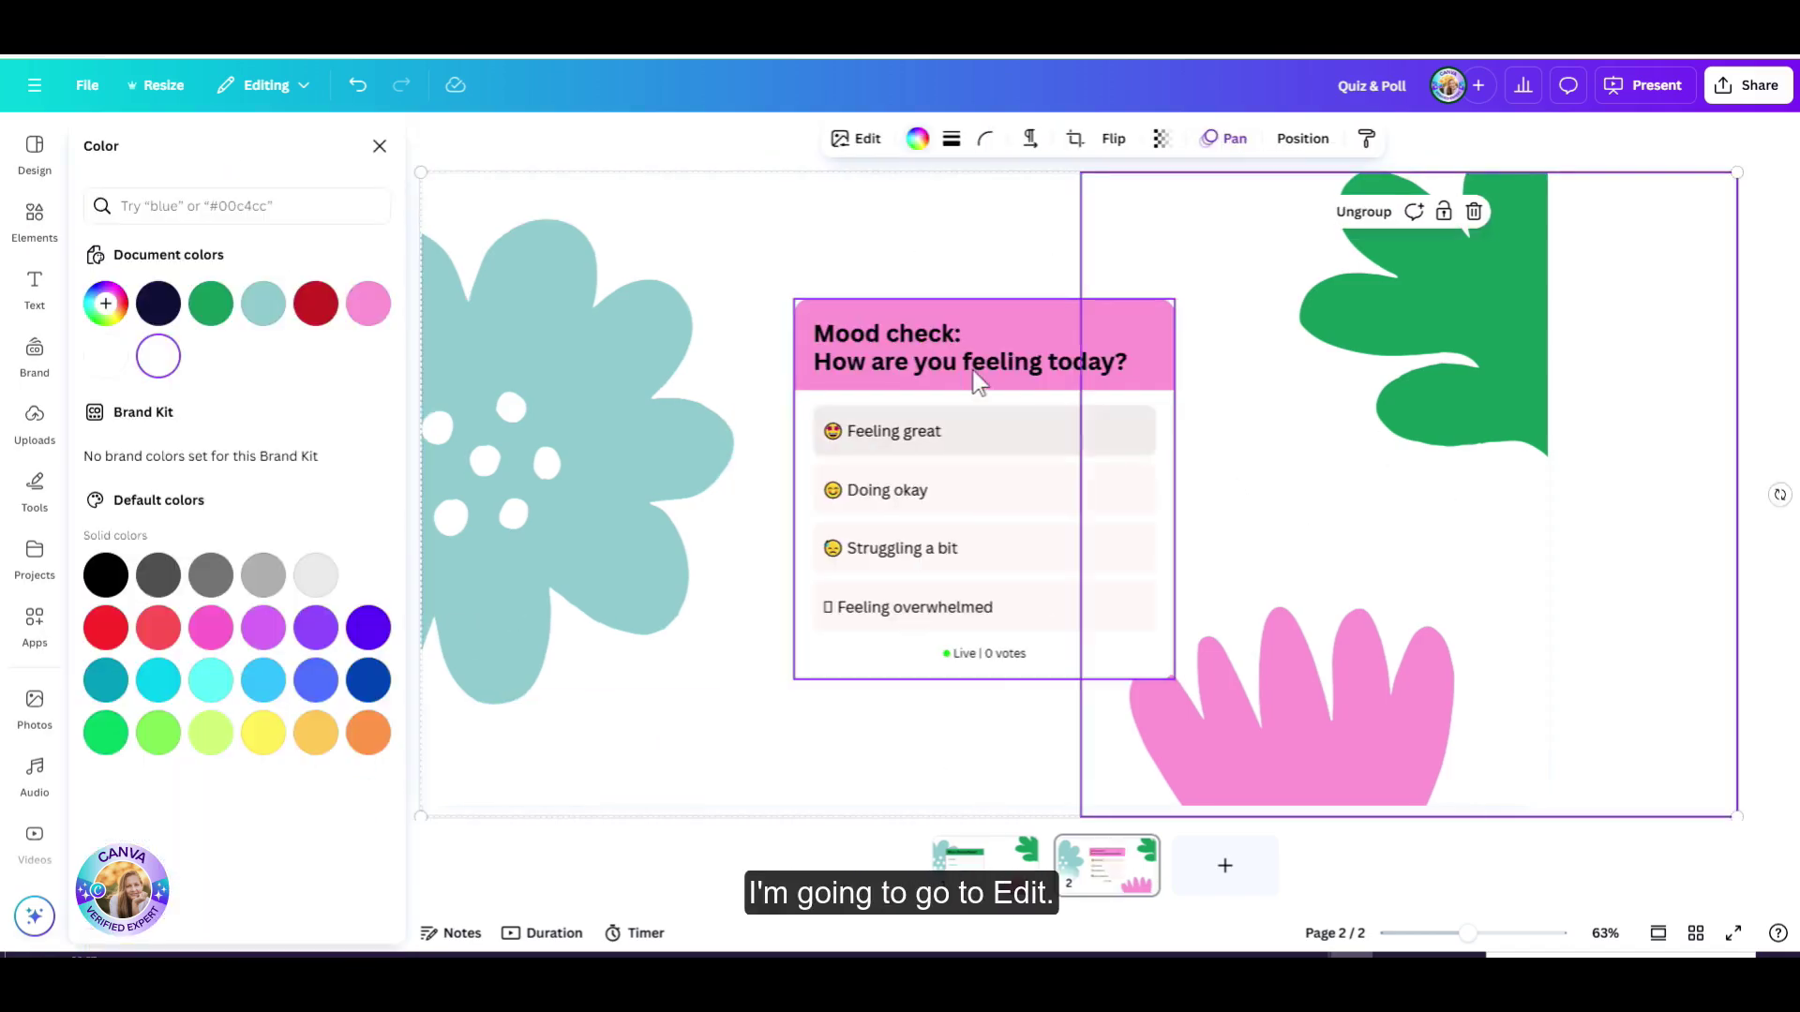
left_click(876, 351)
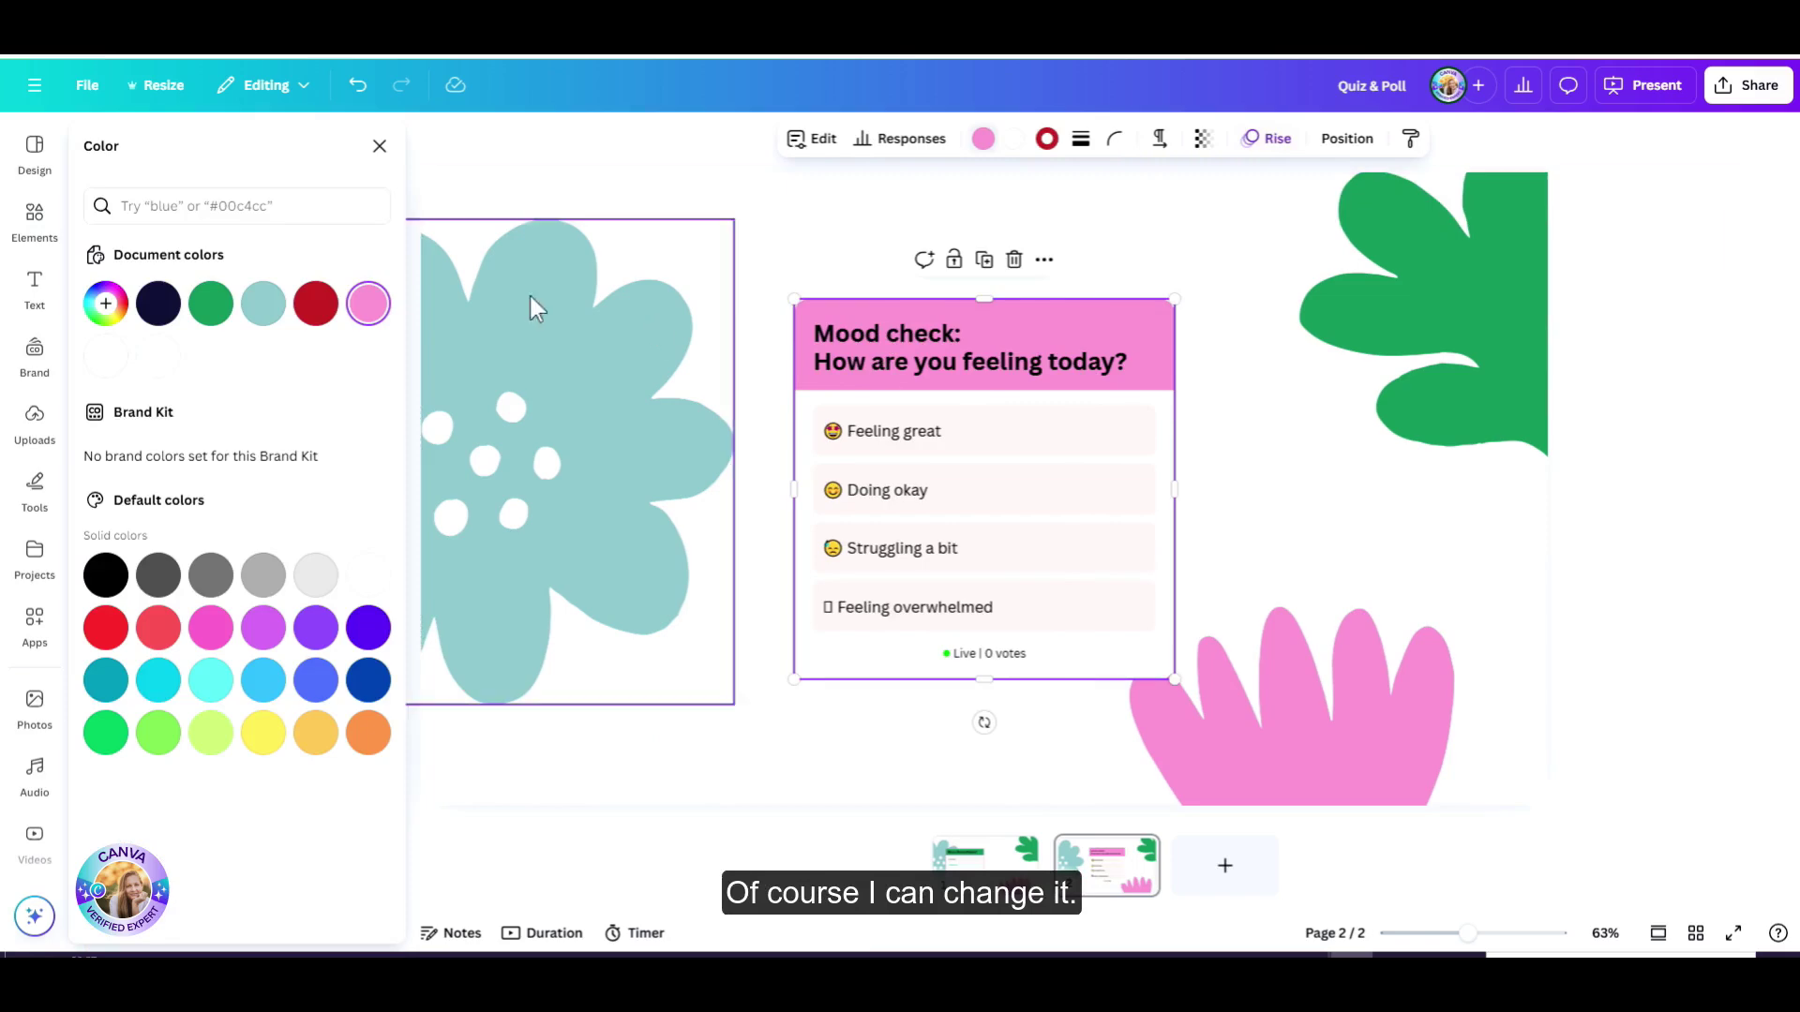
left_click(818, 140)
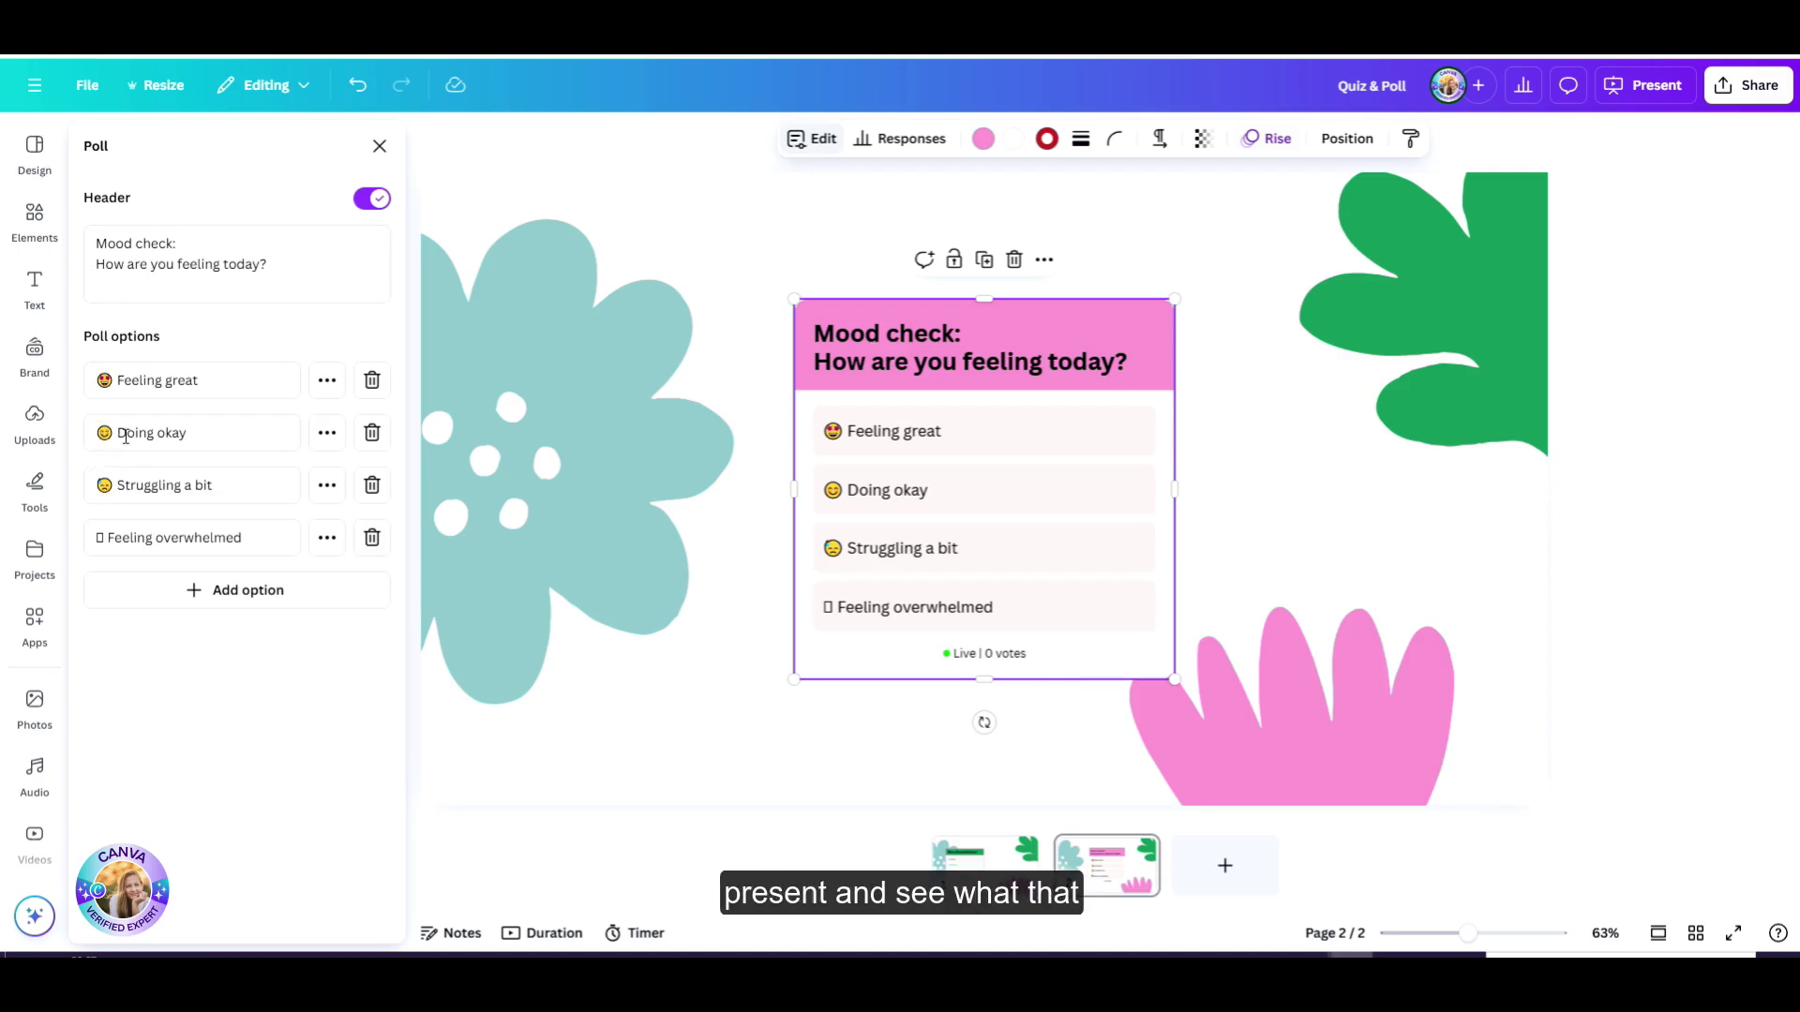
- Present the Mood check poll full screen and cast a Feeling great vote
left_click(582, 394)
left_click(1752, 164)
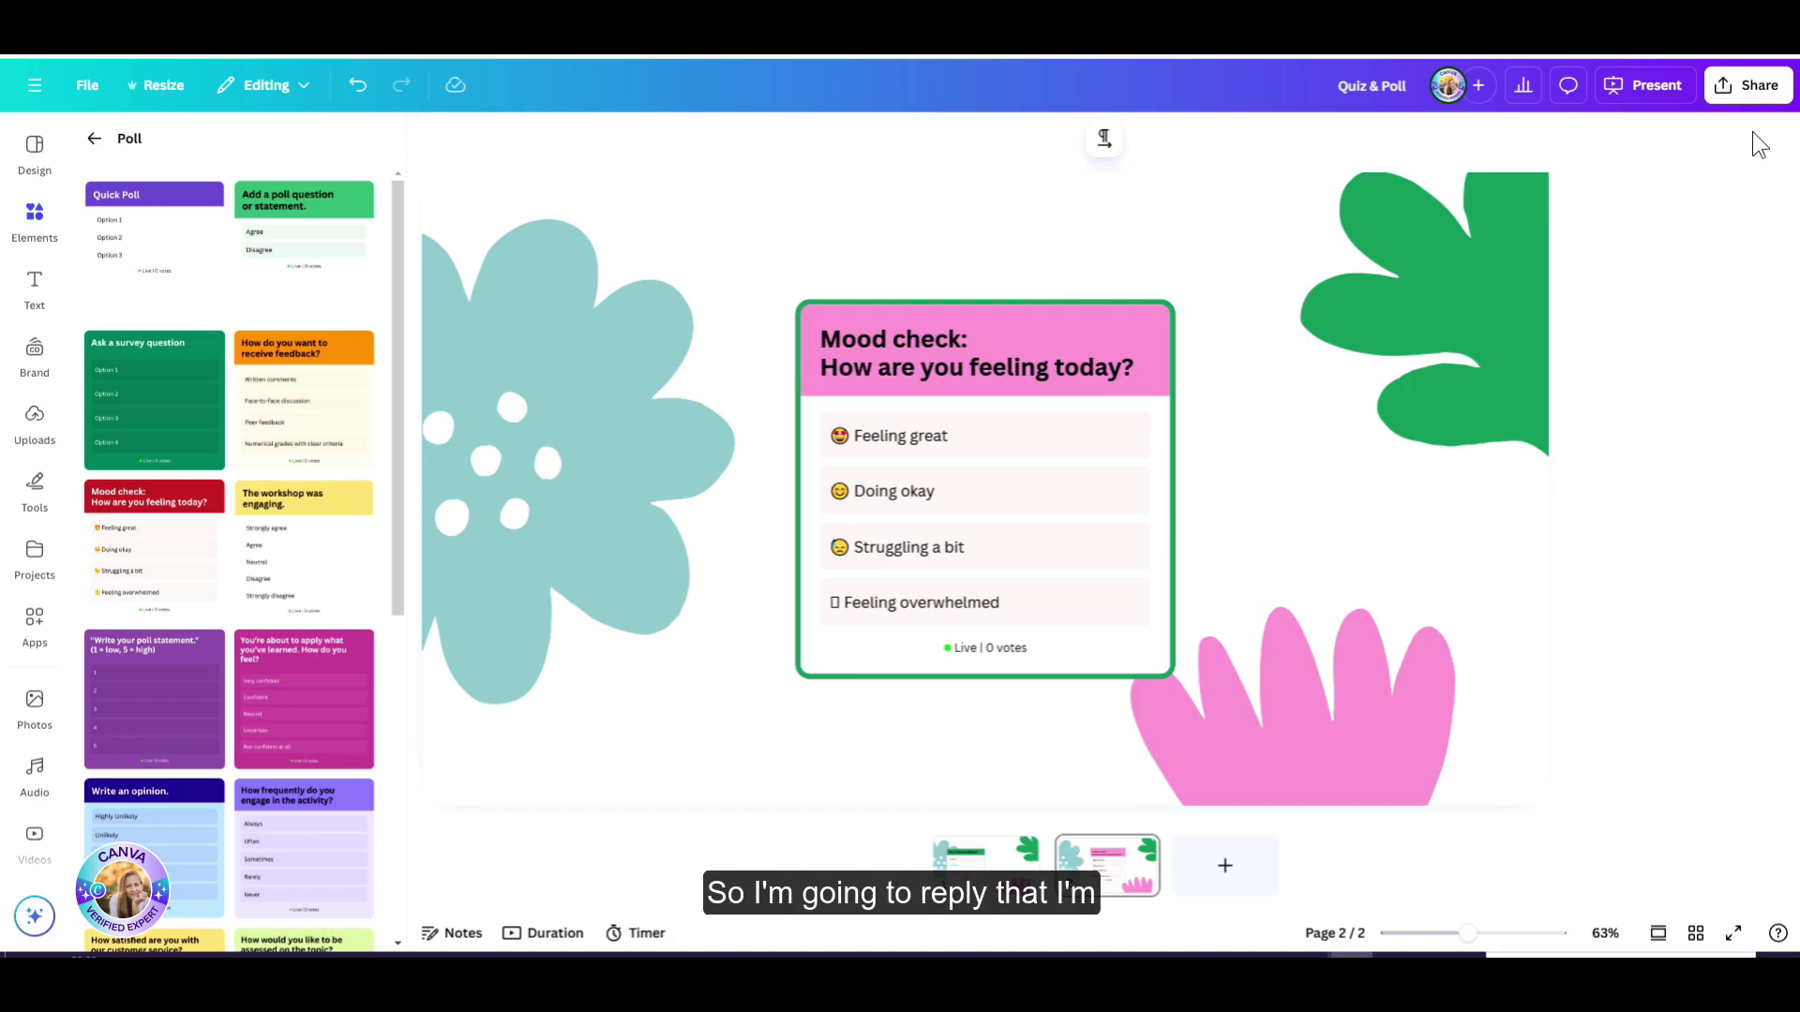
left_click(1688, 91)
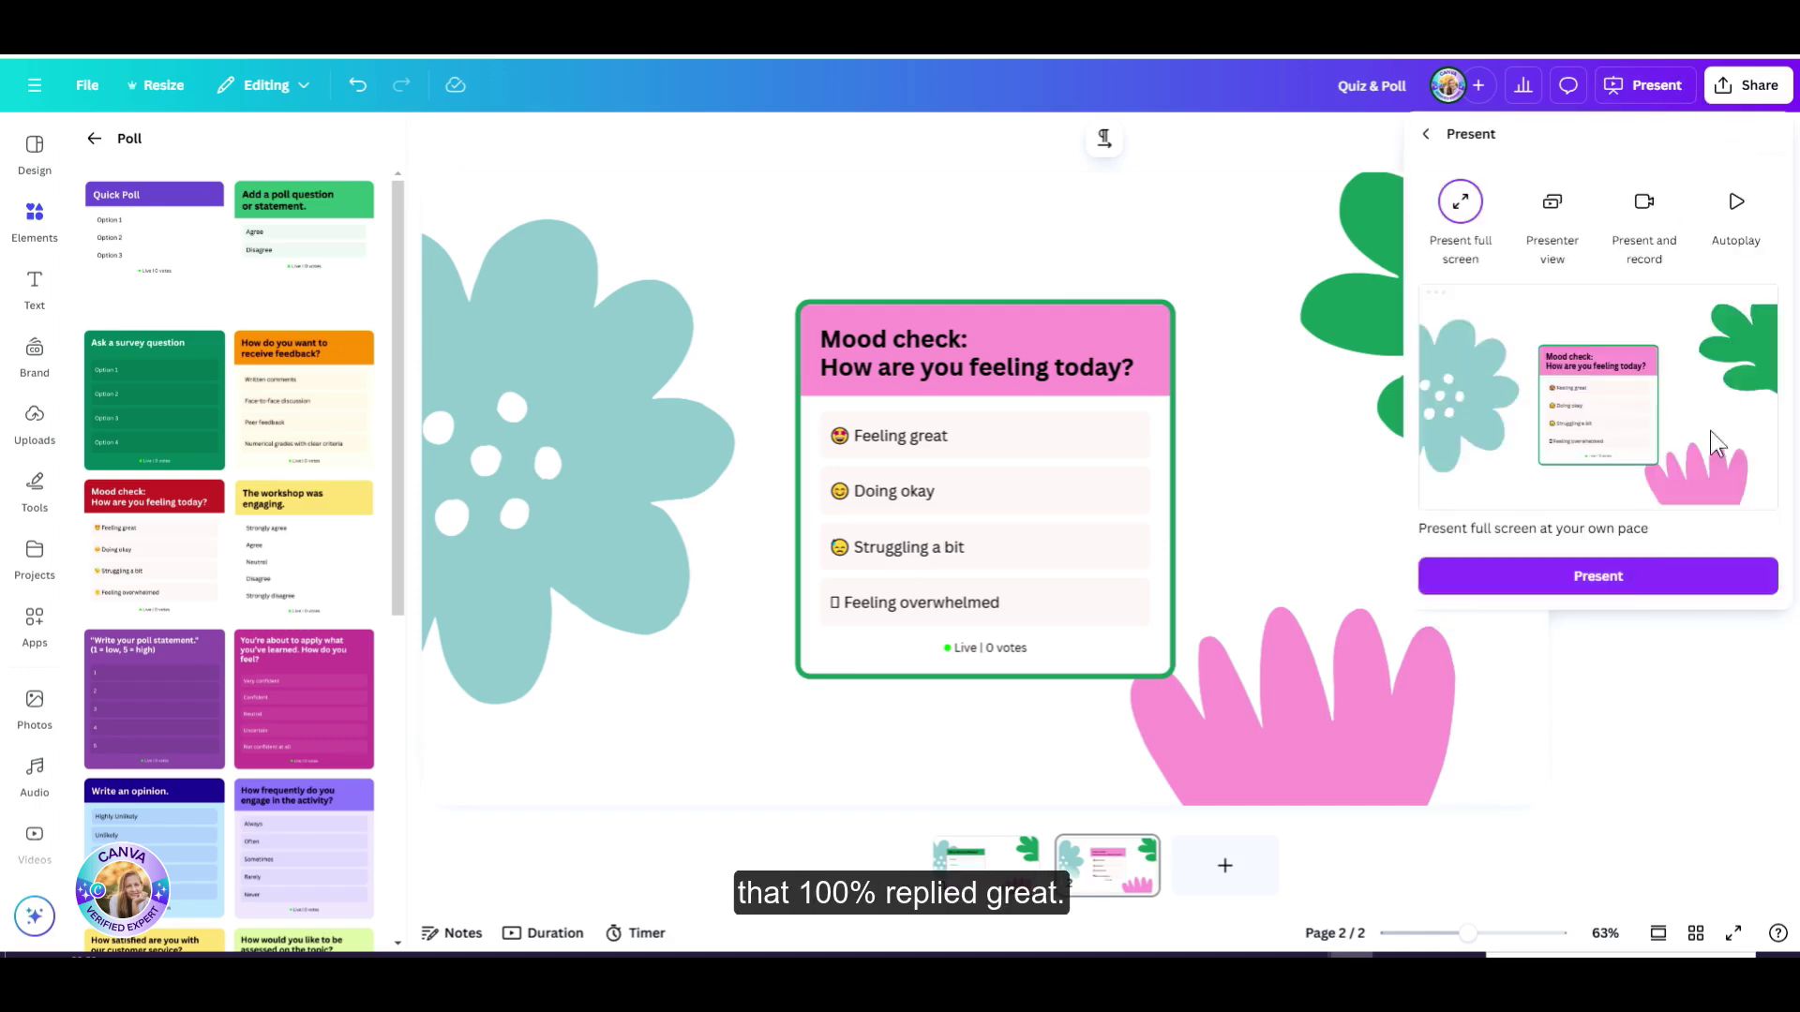
left_click(1636, 586)
left_click(842, 403)
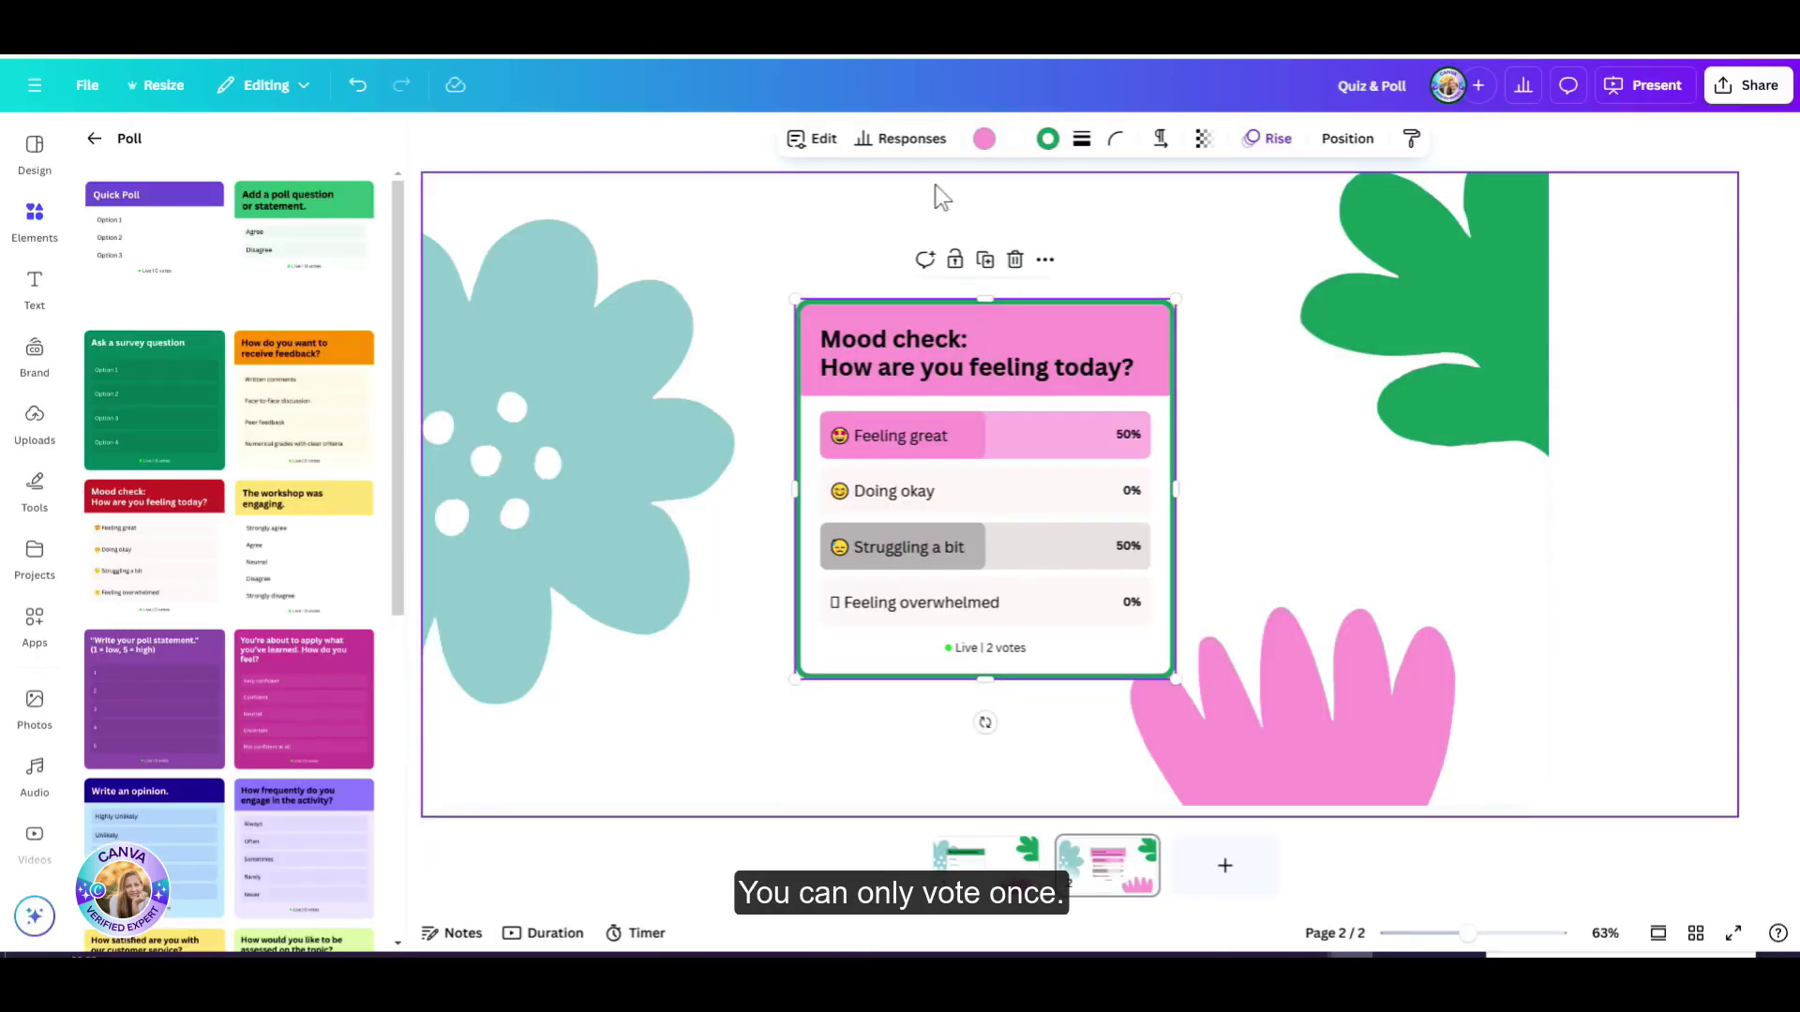
- Show the Mood check poll's response table and scroll to its 8:58 PM timestamps
left_click(902, 139)
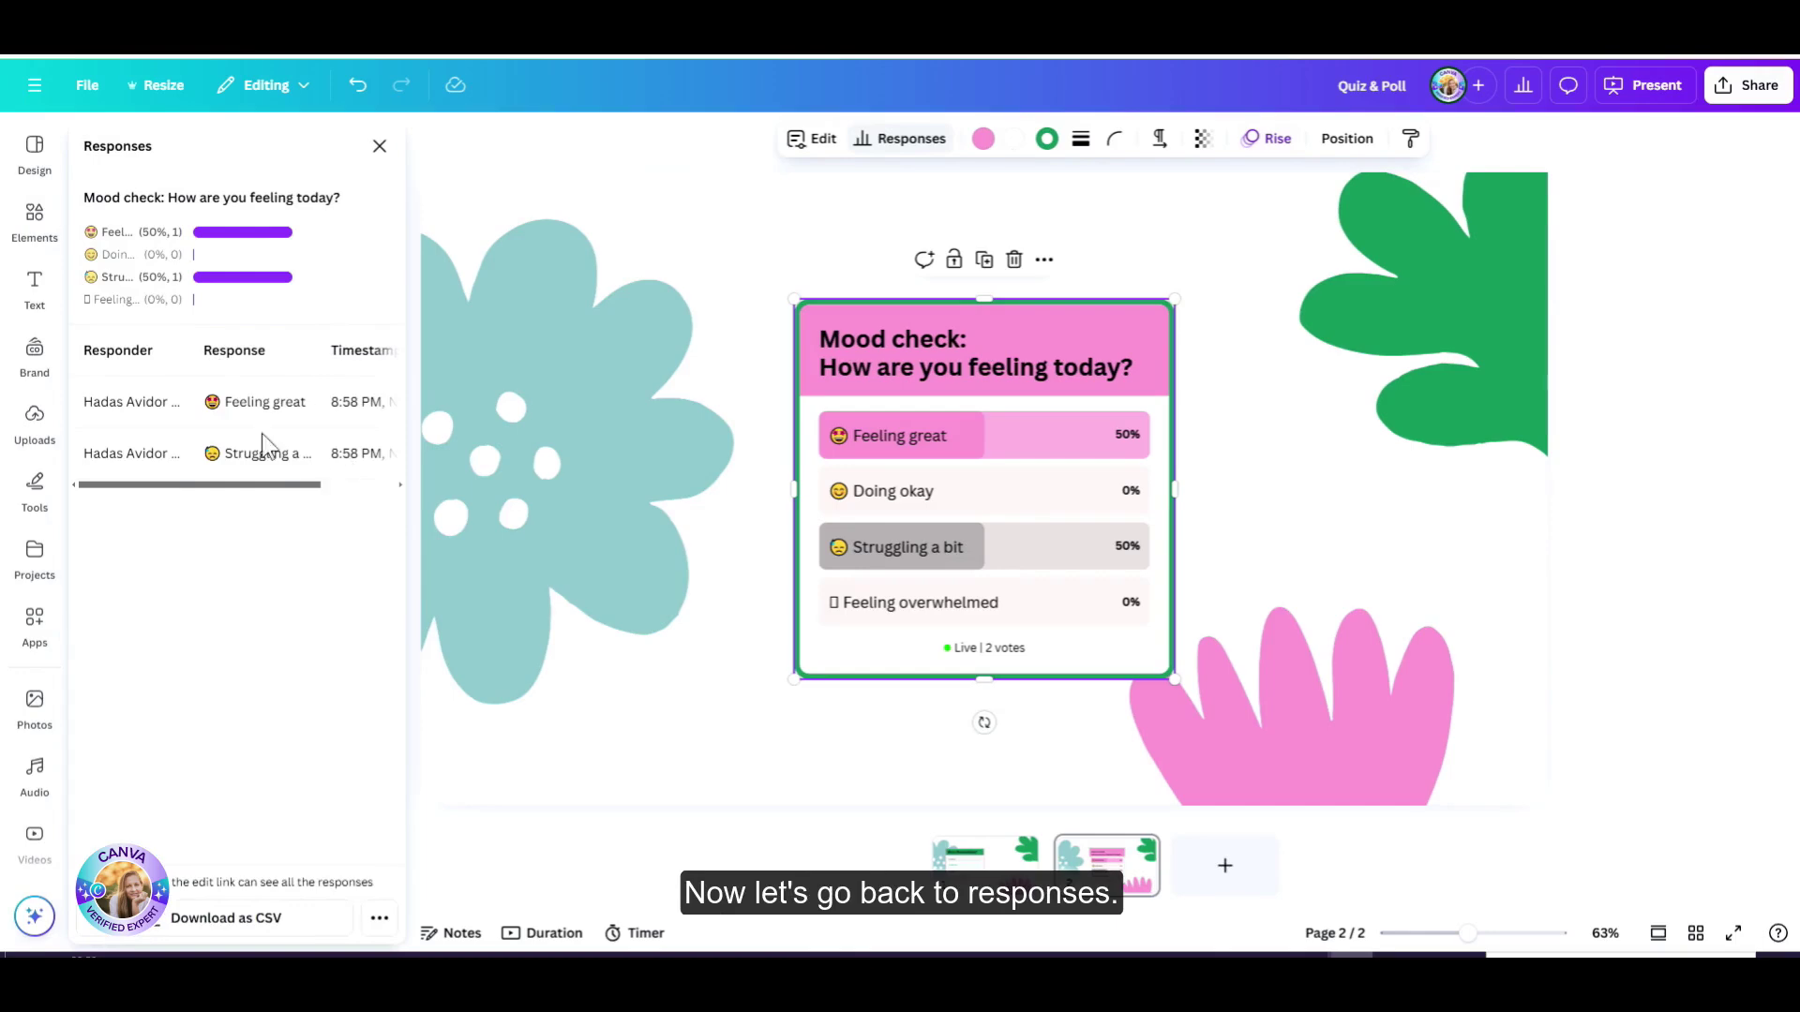
left_click_drag(306, 487, 270, 504)
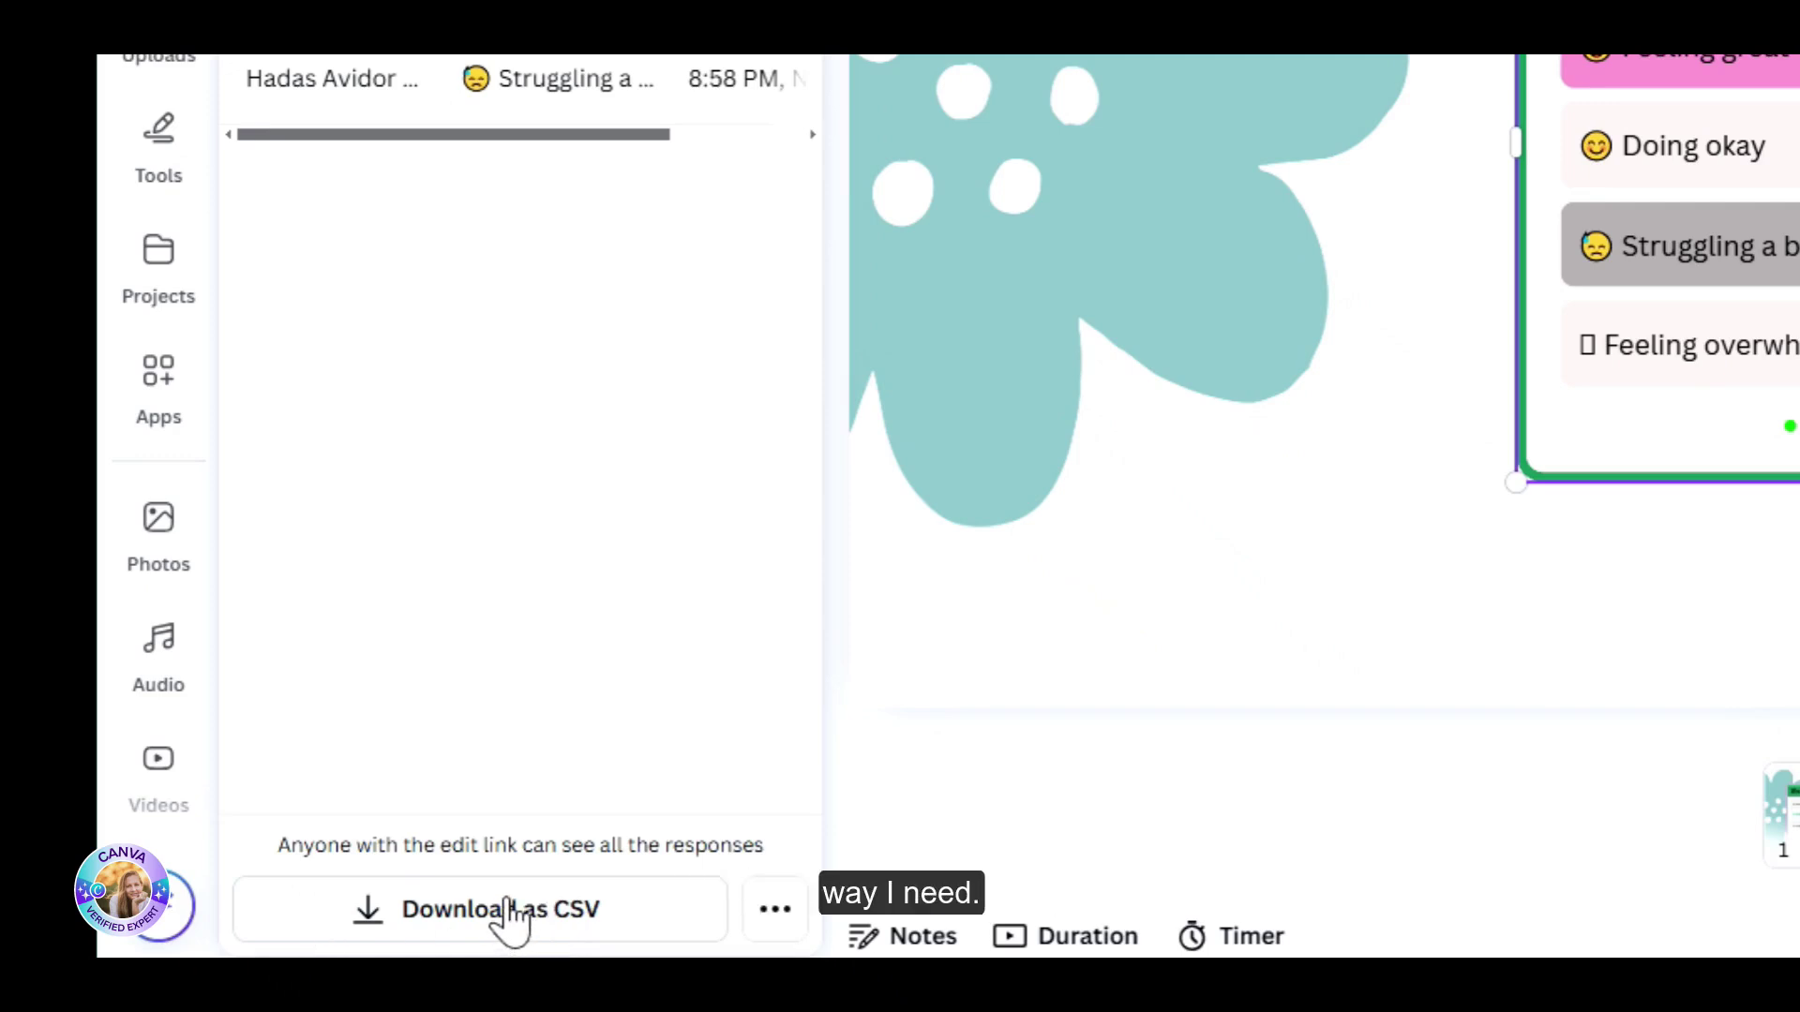
- Reveal the extra response options, including Reset all responses beside Download as CSV
left_click(791, 922)
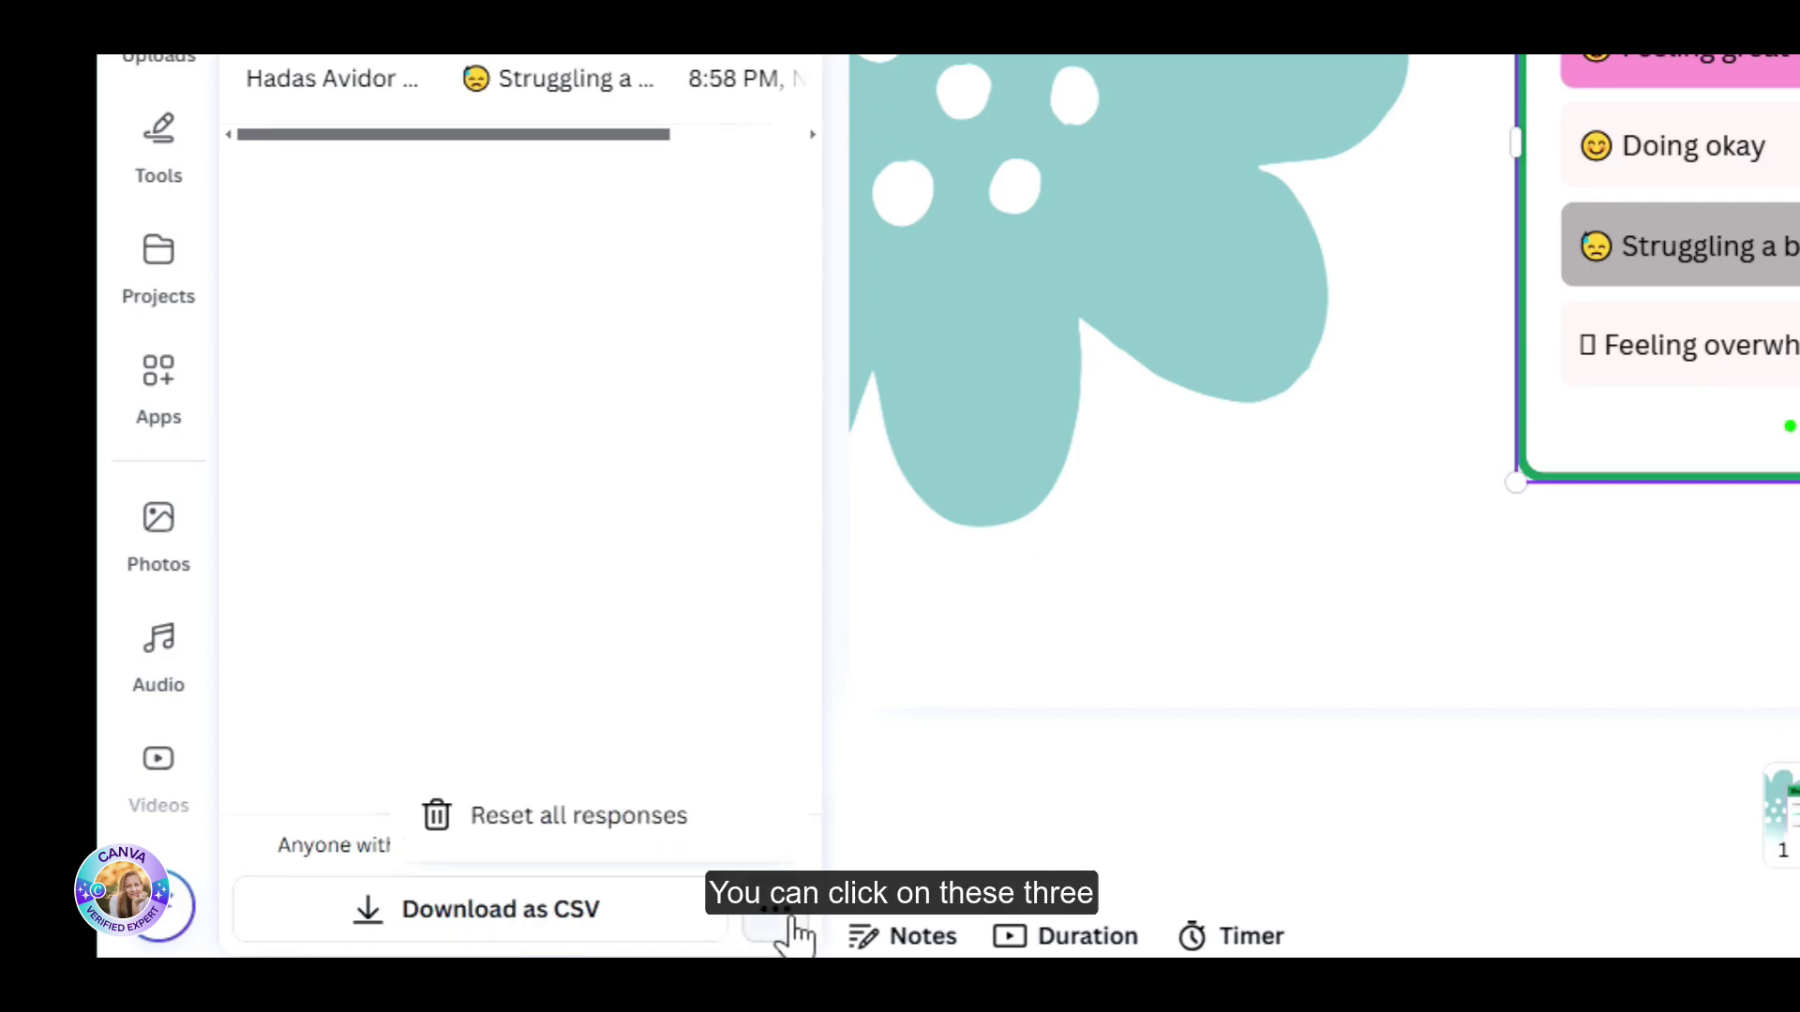